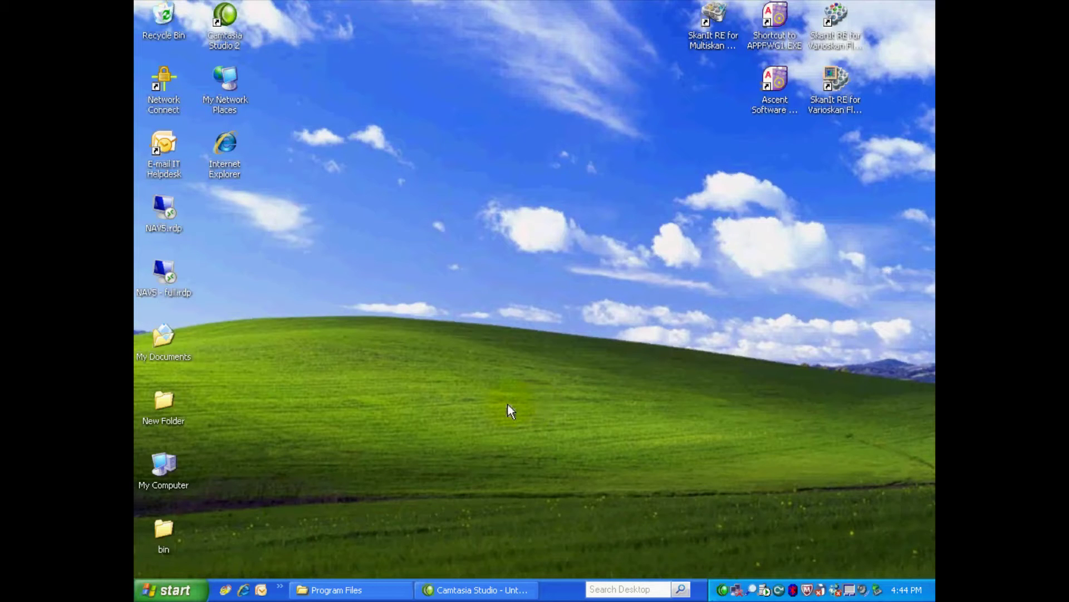
Open the Windows XP Start menu from the taskbar
click(167, 589)
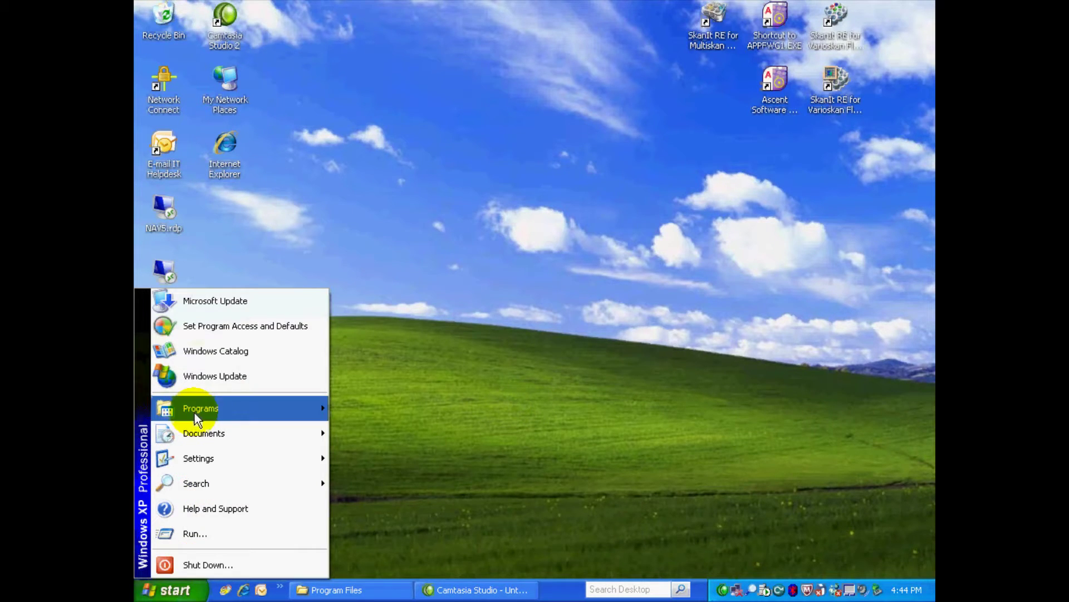
Launch PolaraRS from Programs > Thermo Scientific > PolaraRS
mouse_move(195, 413)
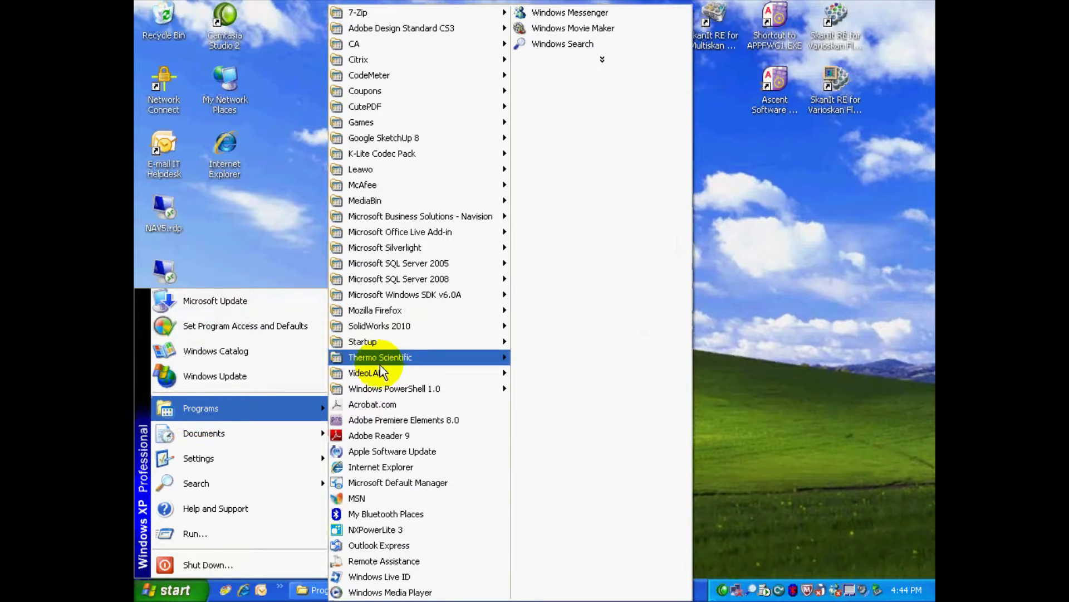
mouse_move(383, 363)
mouse_move(546, 357)
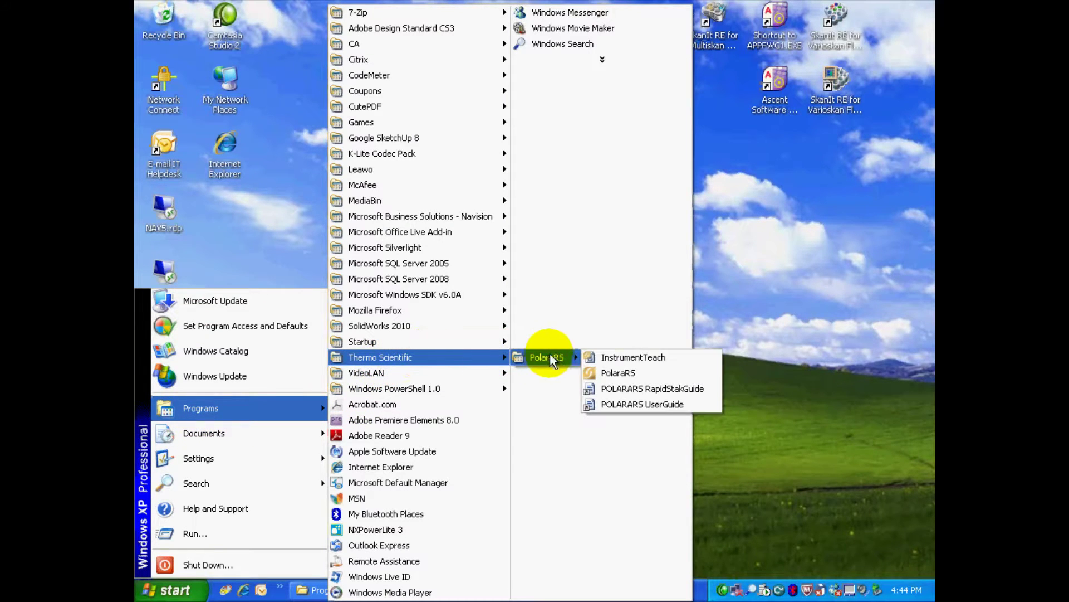
click(613, 373)
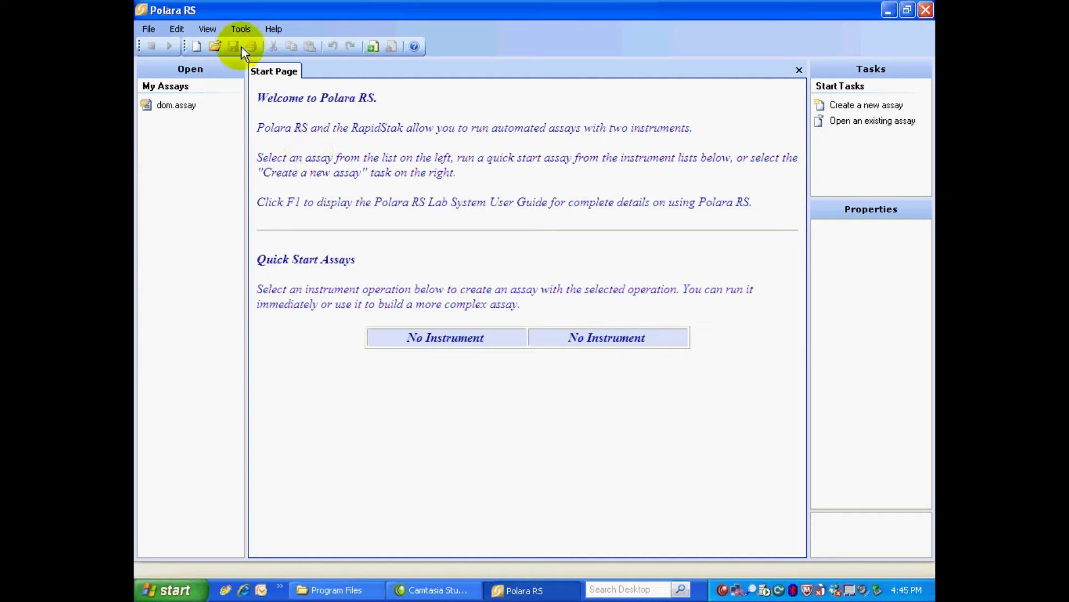
Open Tools > Options and show its Equipment settings
click(242, 28)
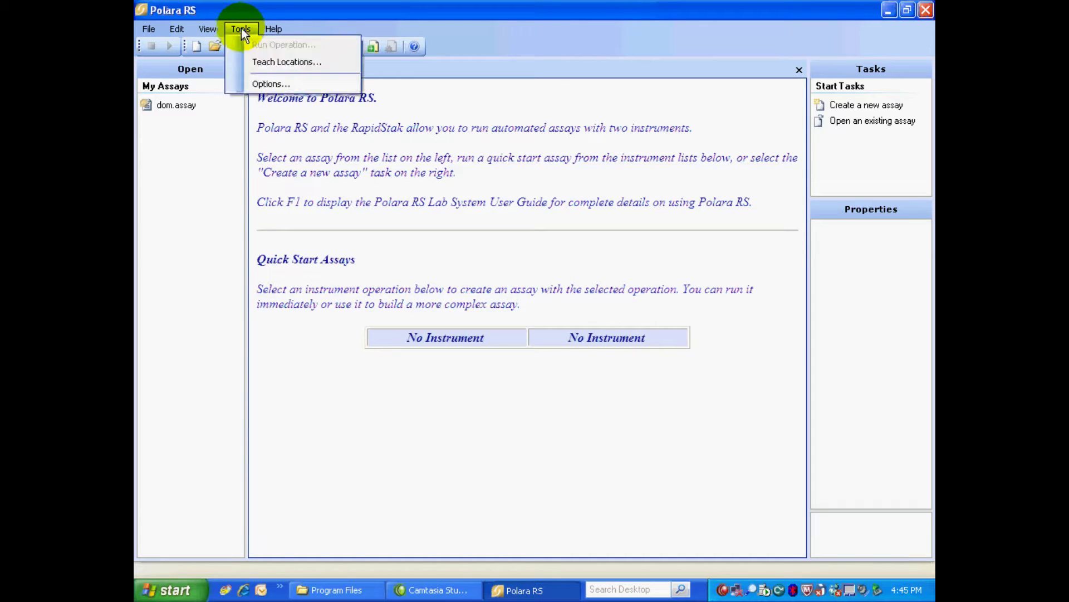
click(271, 85)
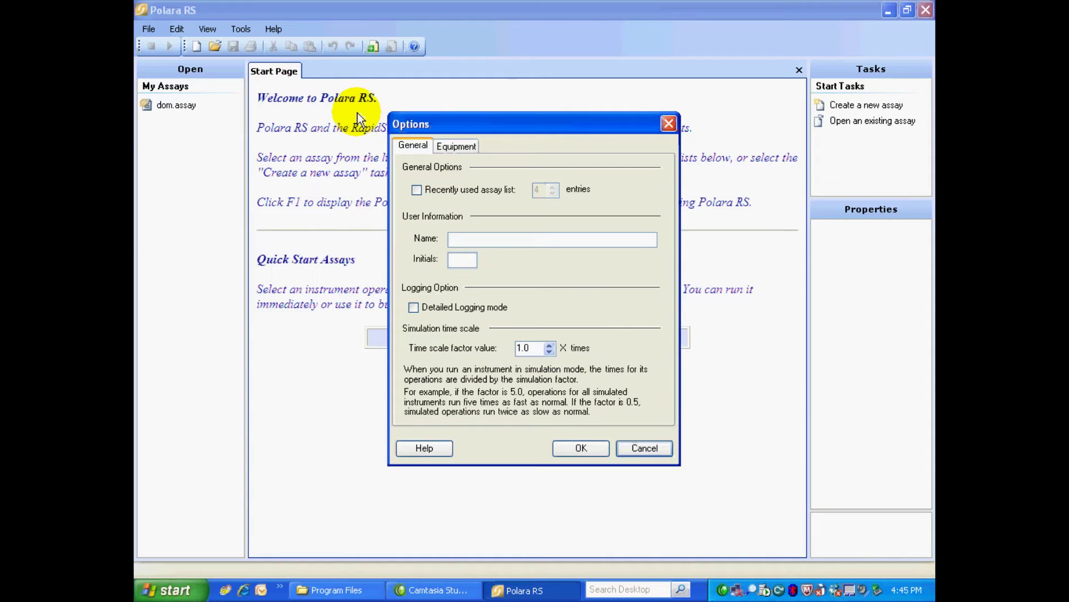
click(456, 148)
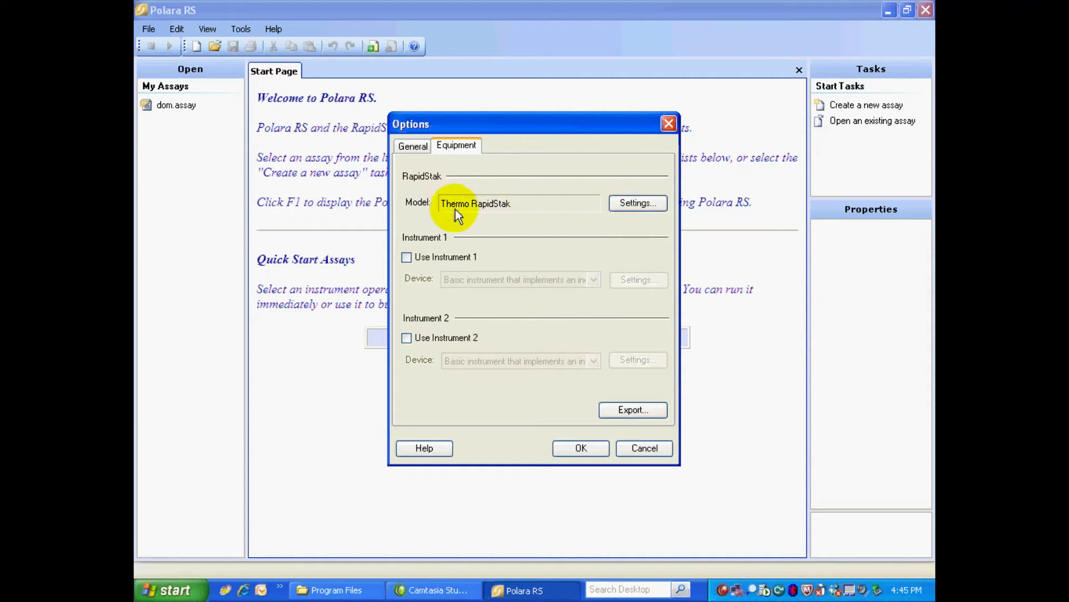
Switch the RapidStak device from Simulation to Normal mode and rename it RapidStak
click(638, 203)
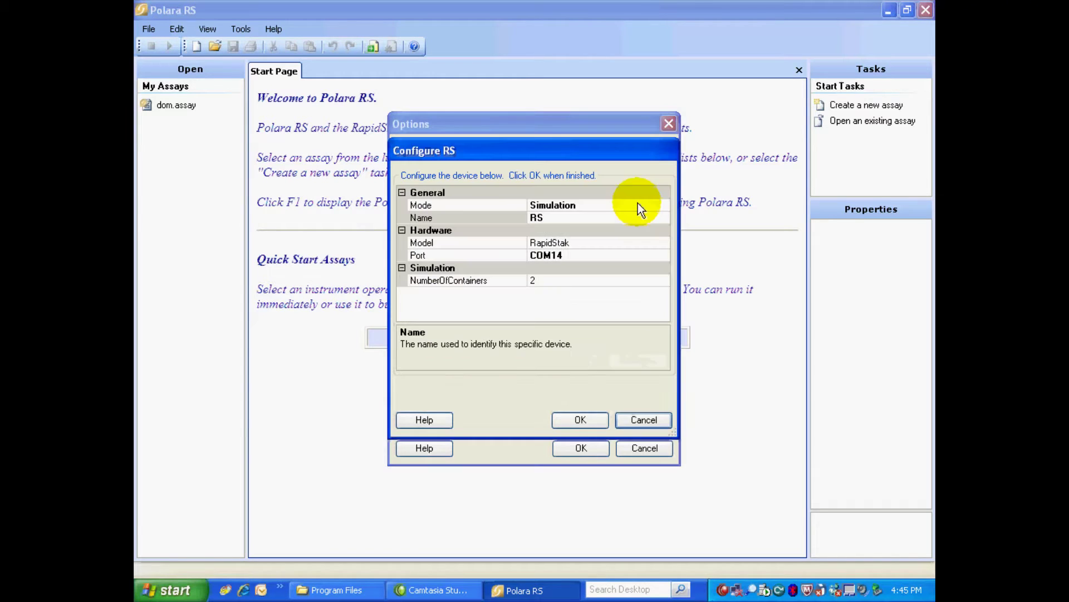
click(563, 206)
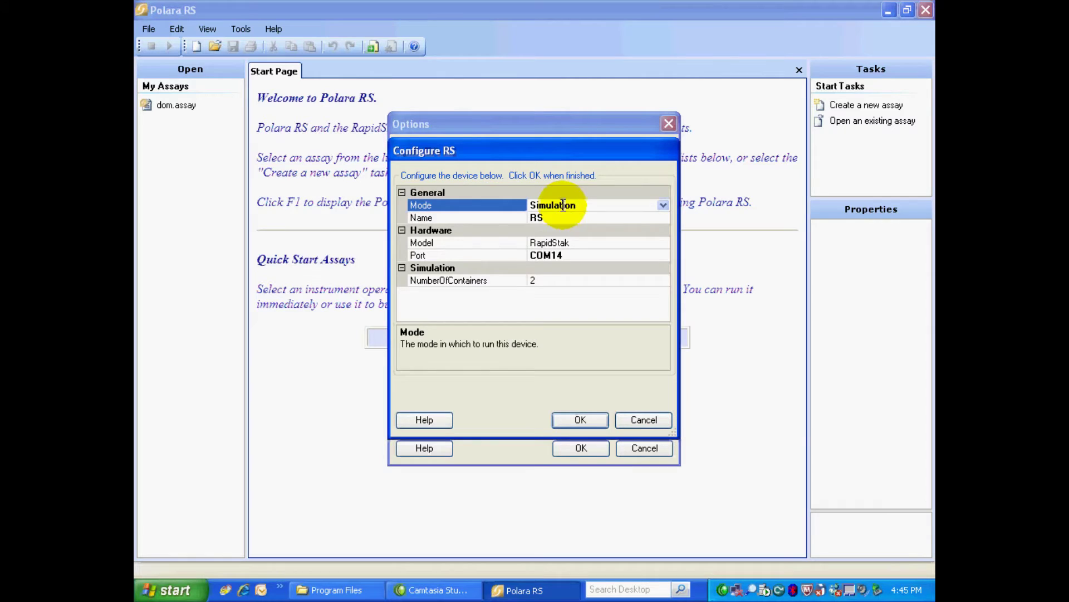
click(662, 206)
click(596, 218)
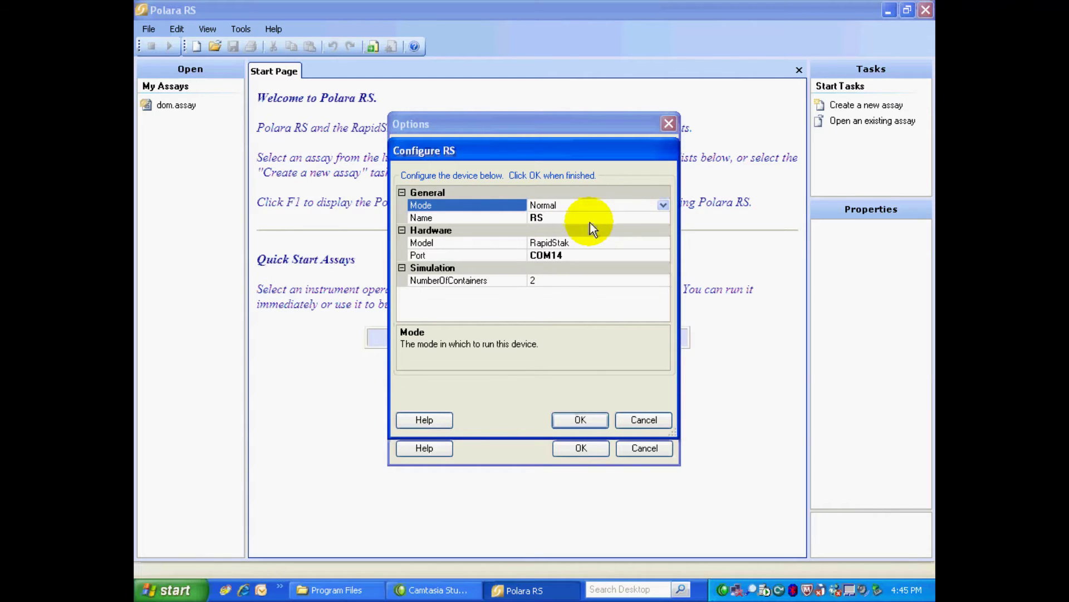
click(589, 220)
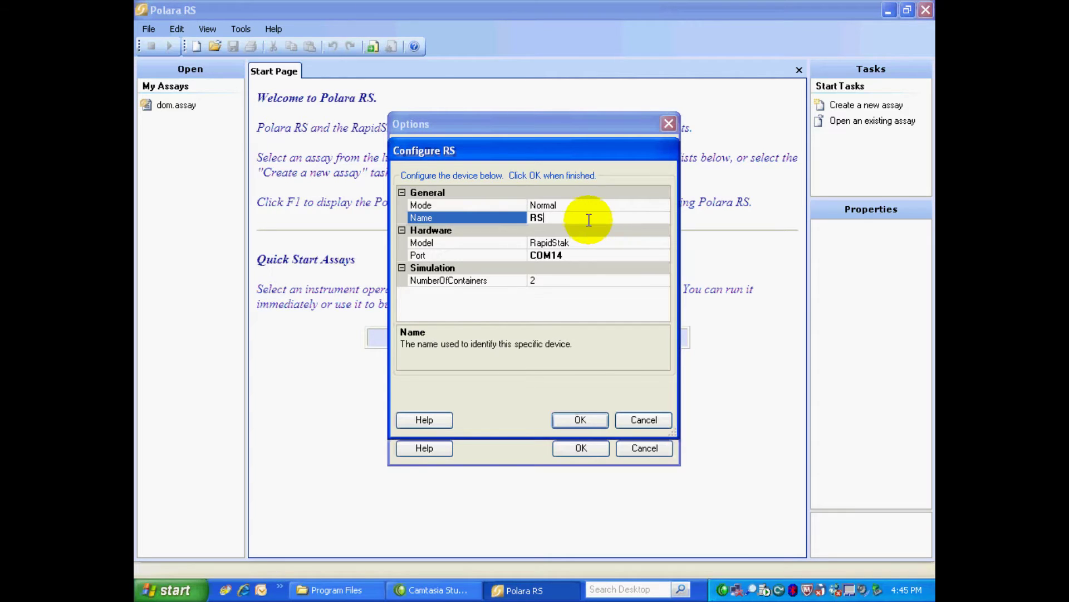
key(BackSpace)
key(BackSpace)
text(RapidStak)
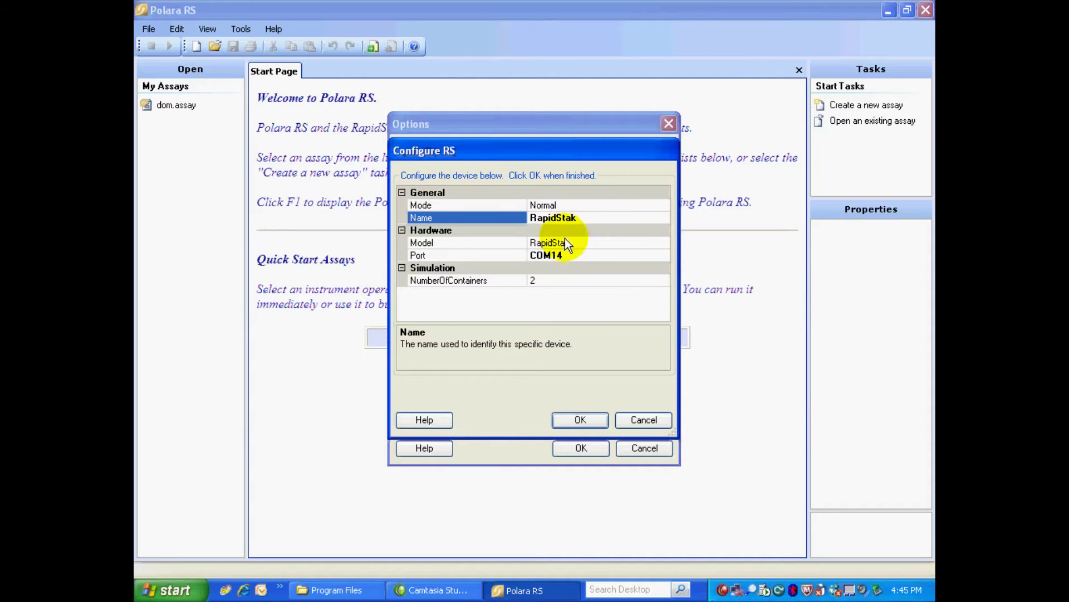
Keep model RapidStak on port COM14 and confirm the device configuration
click(565, 242)
click(663, 244)
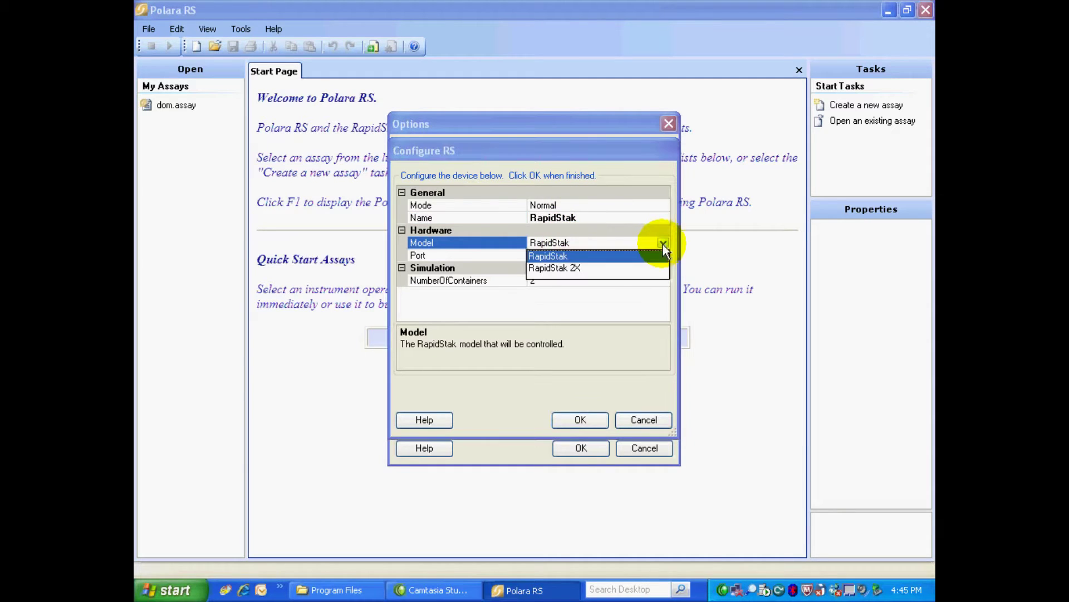
click(643, 254)
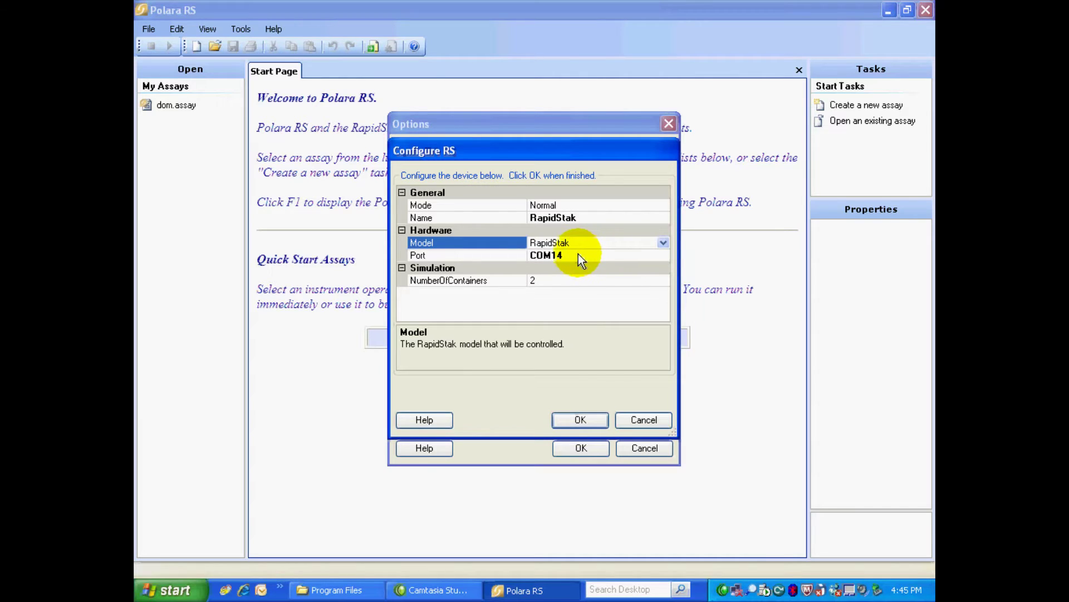
click(576, 255)
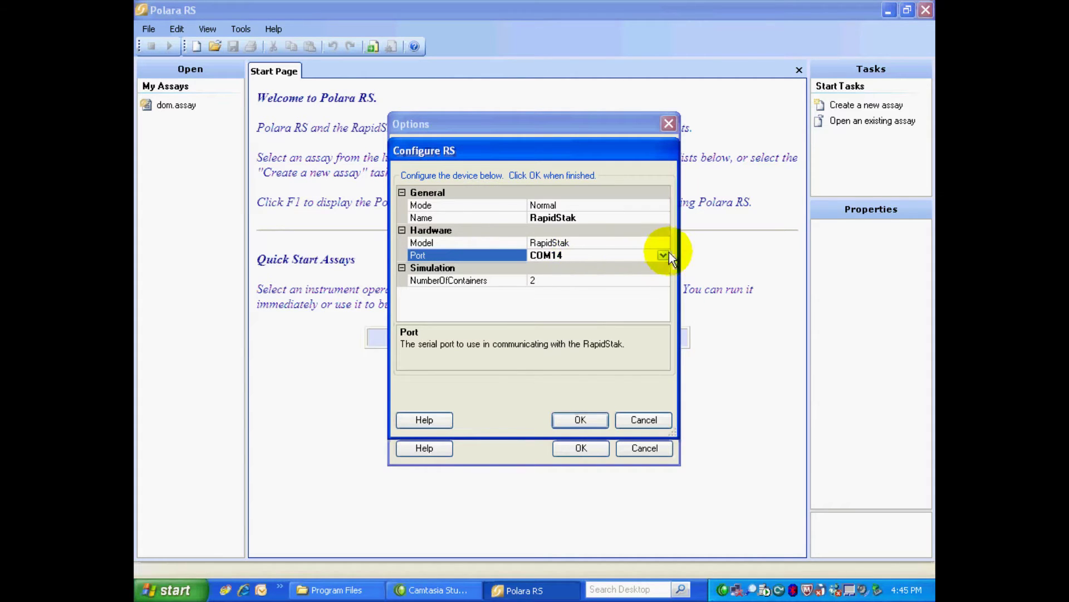
click(576, 419)
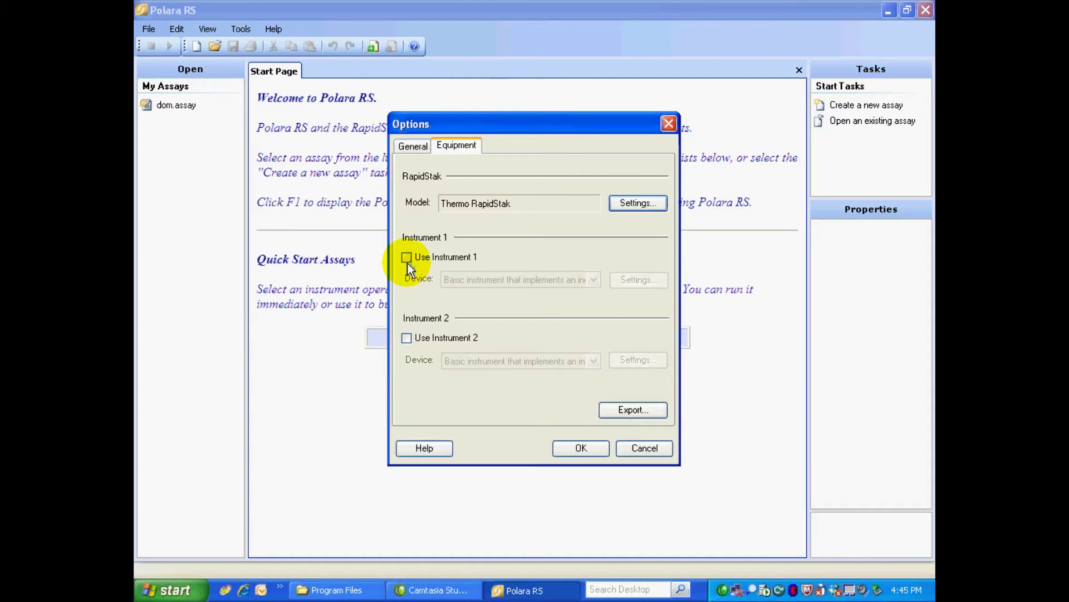
Enable Use Instrument 2 and open its Device list
click(406, 337)
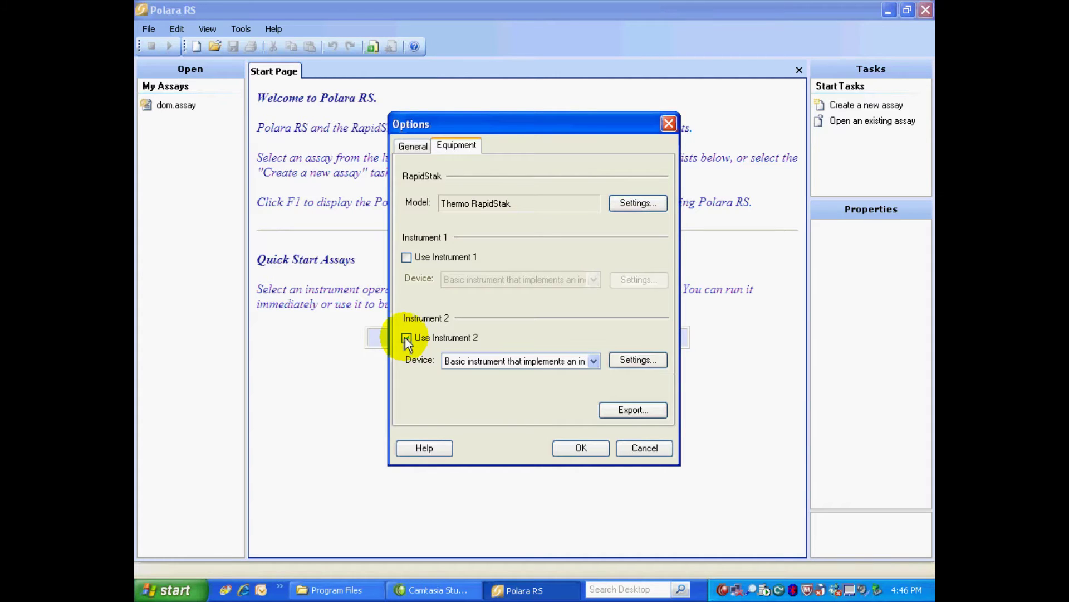
click(593, 362)
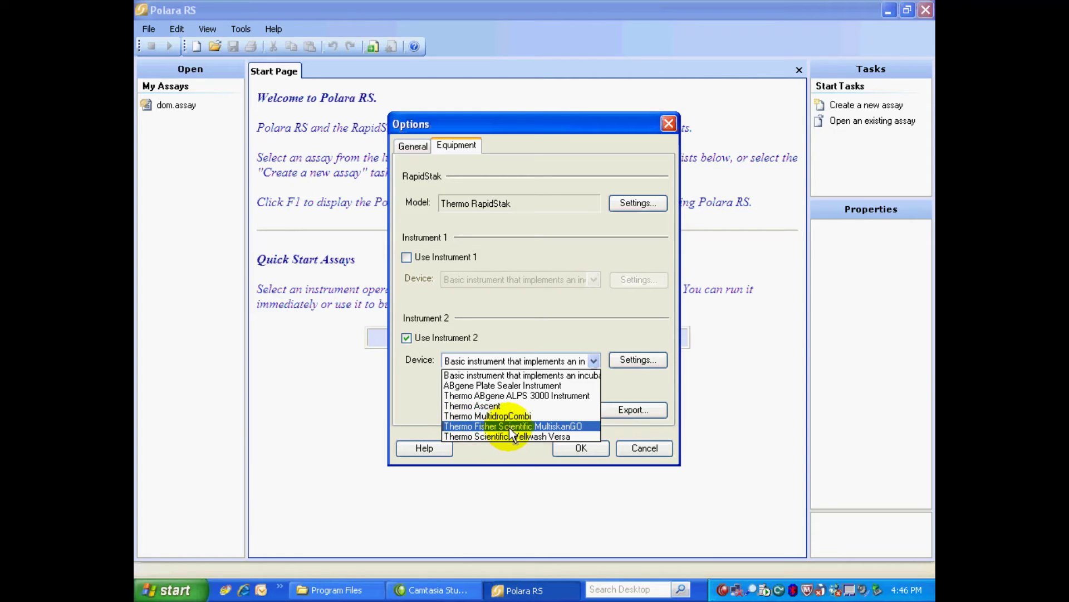
Choose Thermo Fisher Scientific MultiskanGO as Instrument 2's device and widen its configuration window
click(567, 426)
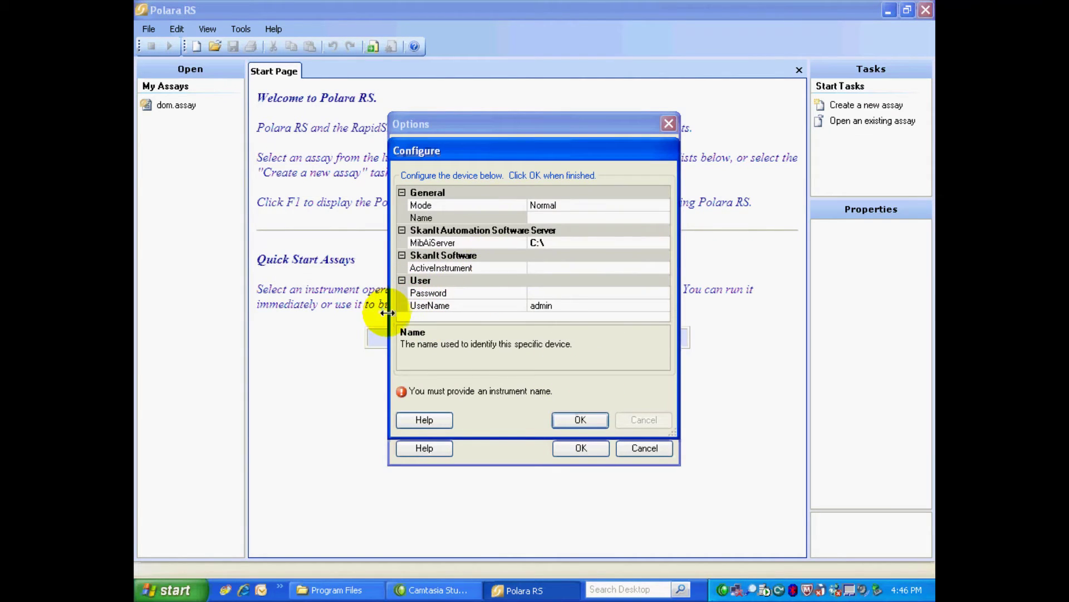
drag(388, 313, 250, 306)
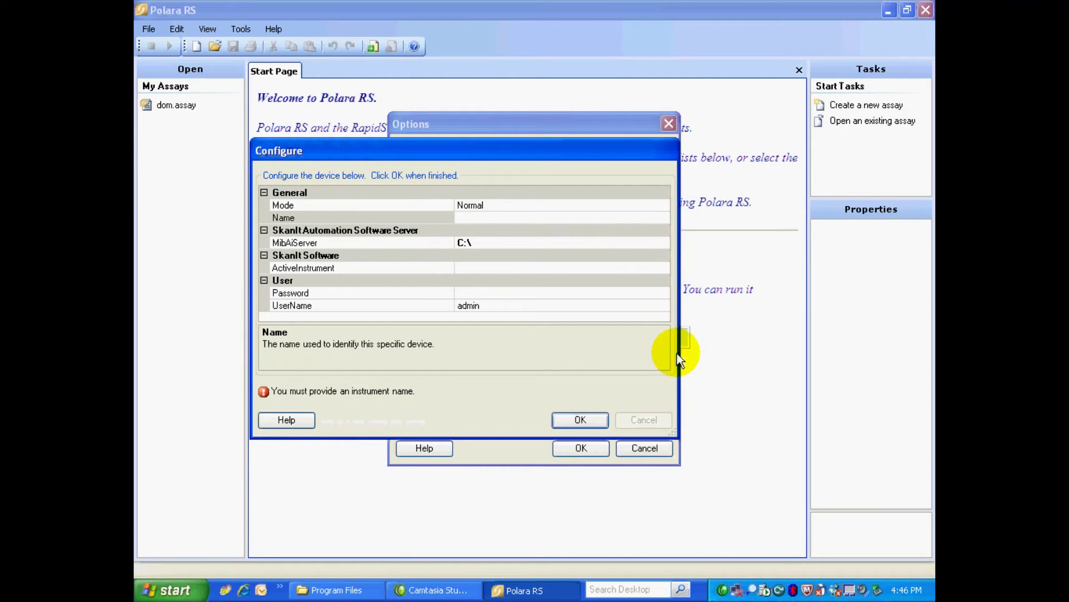
drag(680, 353, 805, 347)
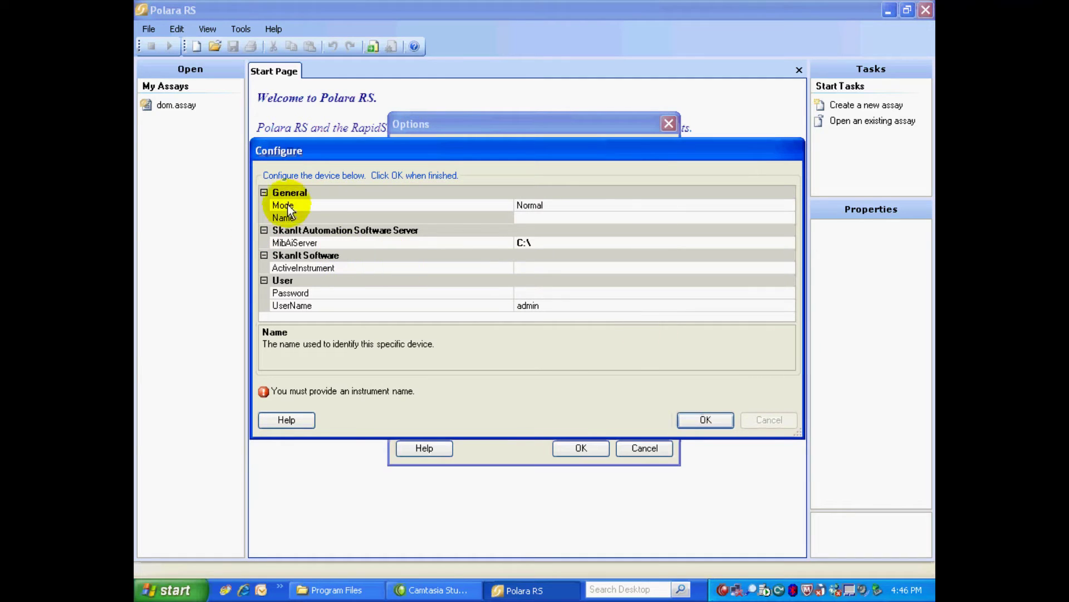
Name the device 'Multiskan GO' and browse for its MibAiServer program file
click(606, 208)
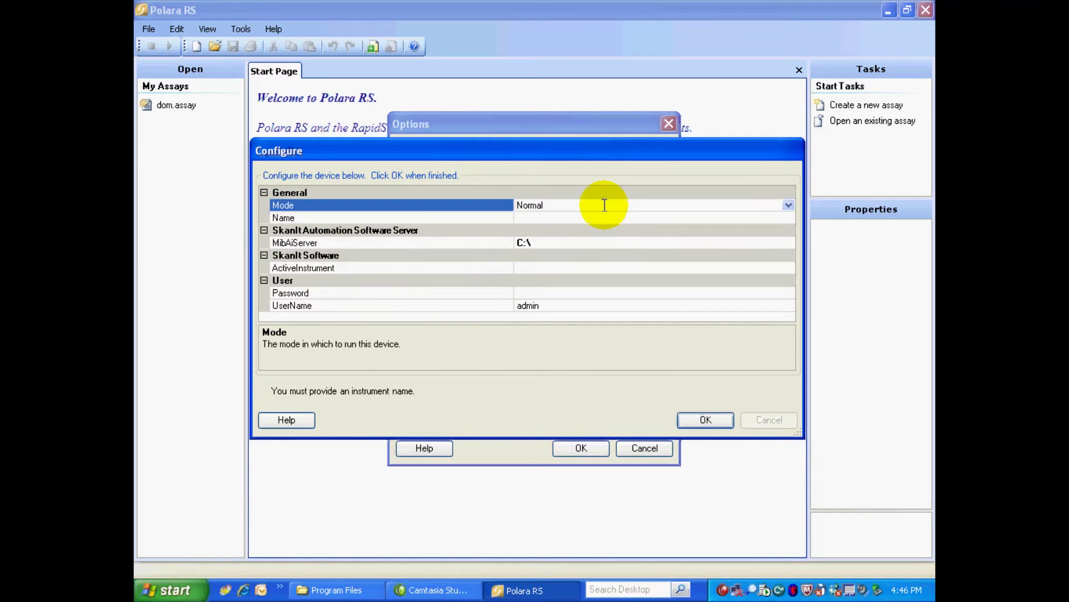
click(602, 218)
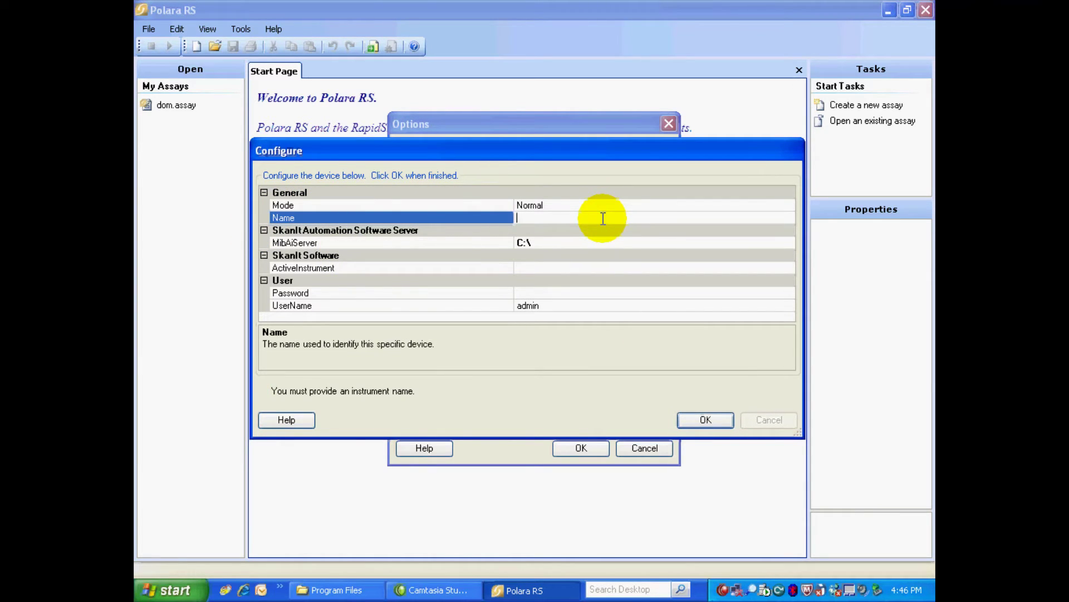
text(Multiskan GO)
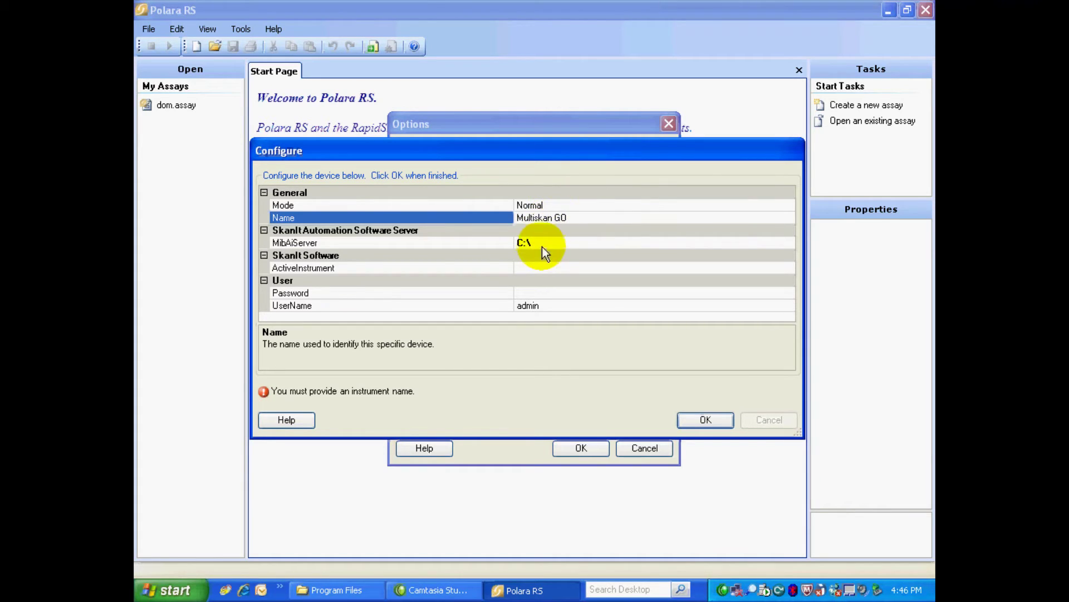
click(543, 242)
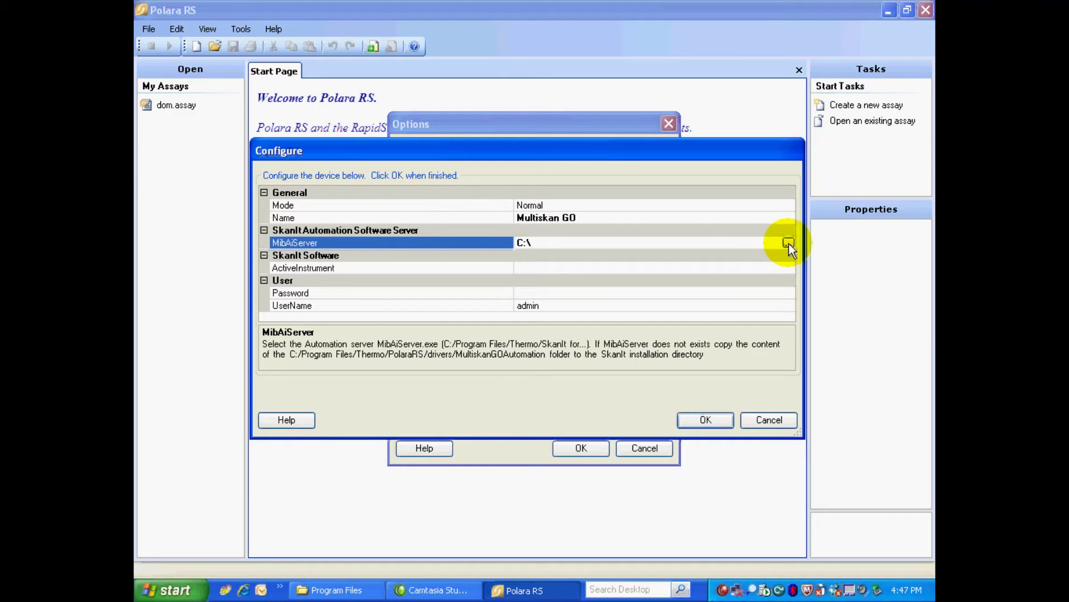
click(789, 243)
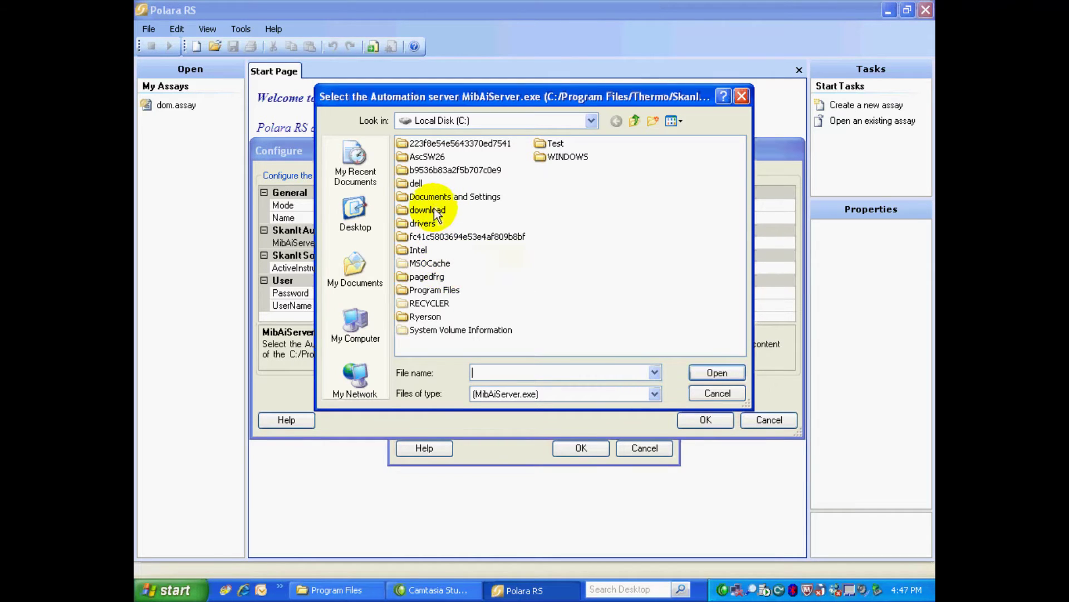
Select C:\Program Files\Thermo\SkanIt for Multiskan GO\MibAiServer.exe as the automation server
double_click(434, 290)
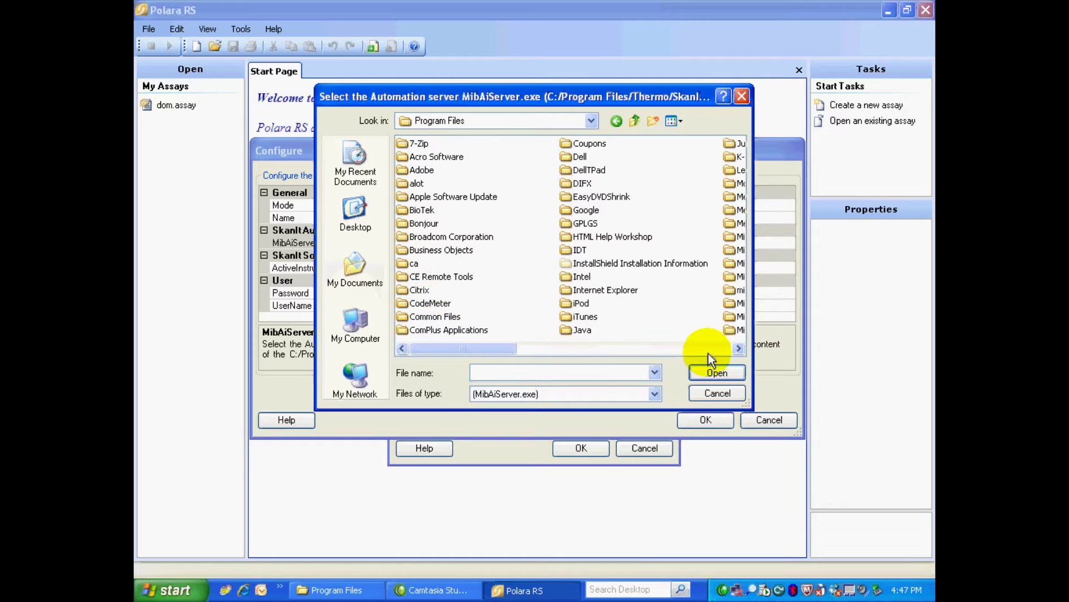
click(738, 348)
click(738, 348)
click(738, 348)
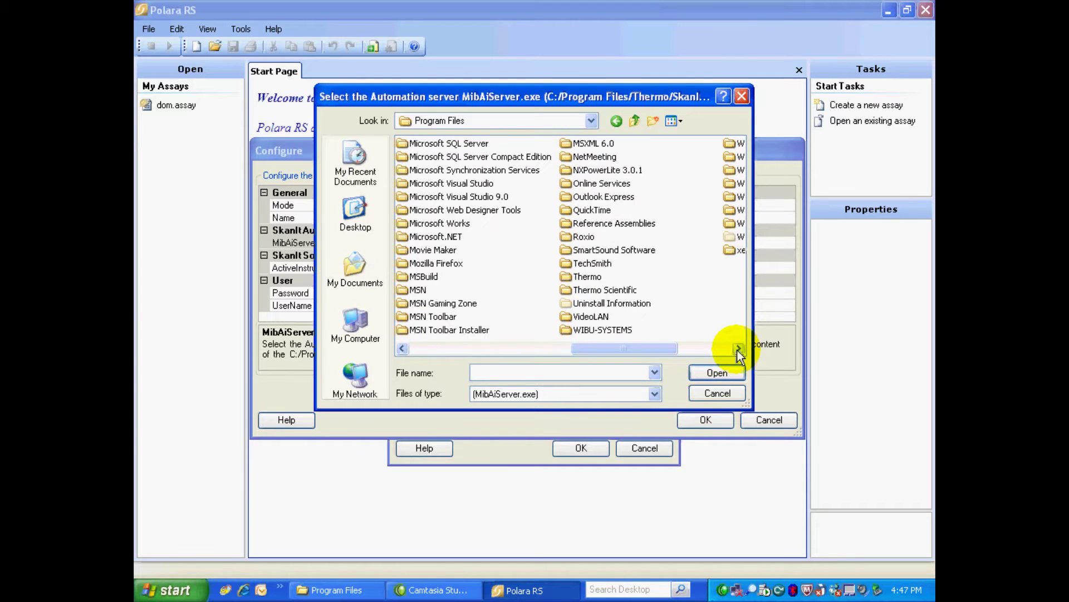
double_click(567, 277)
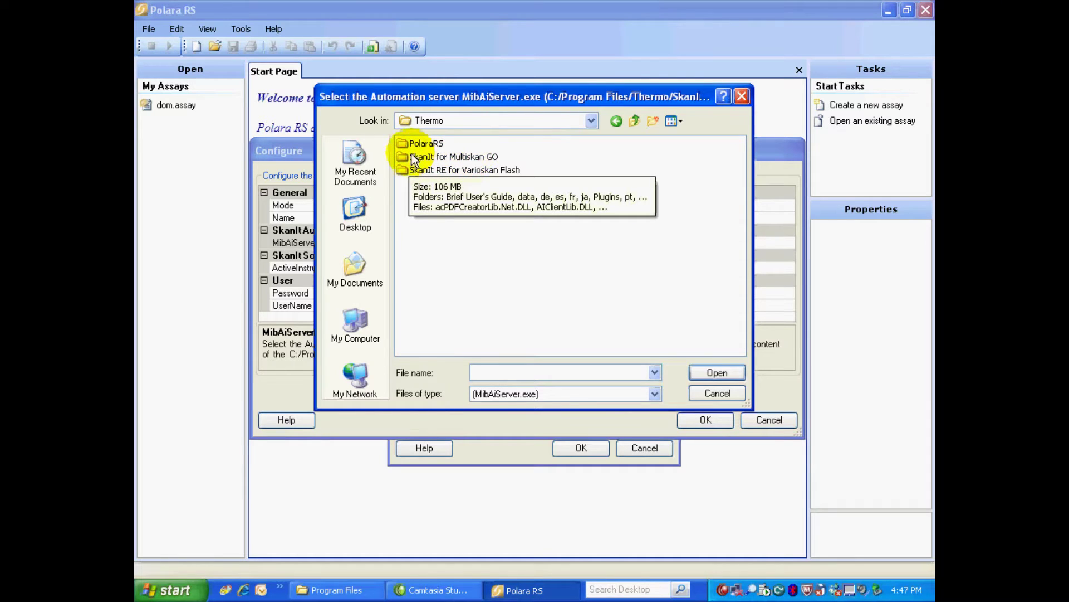
double_click(405, 155)
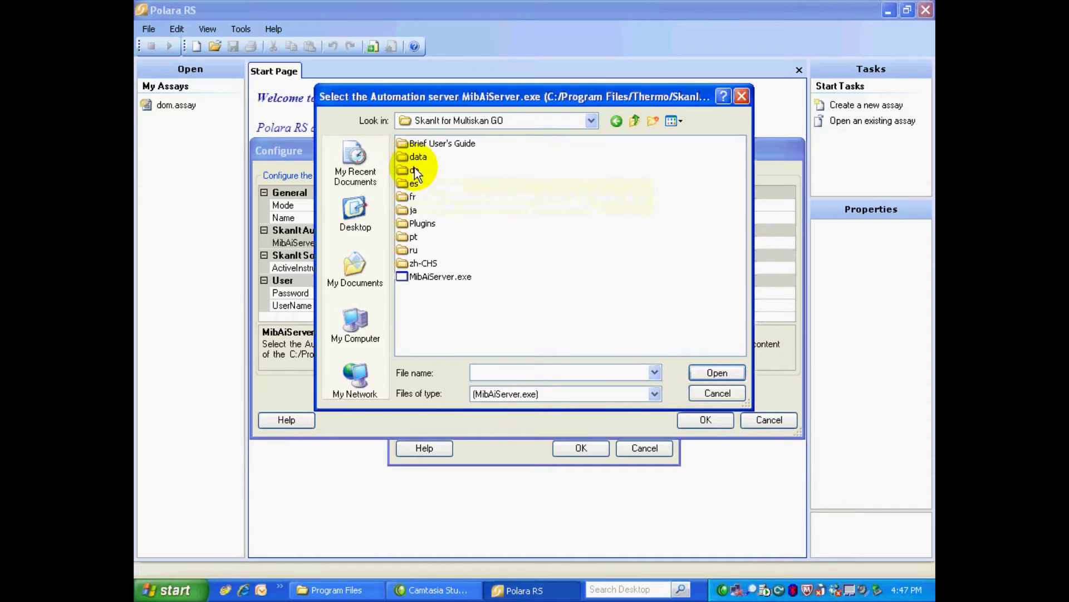
drag(508, 103, 534, 12)
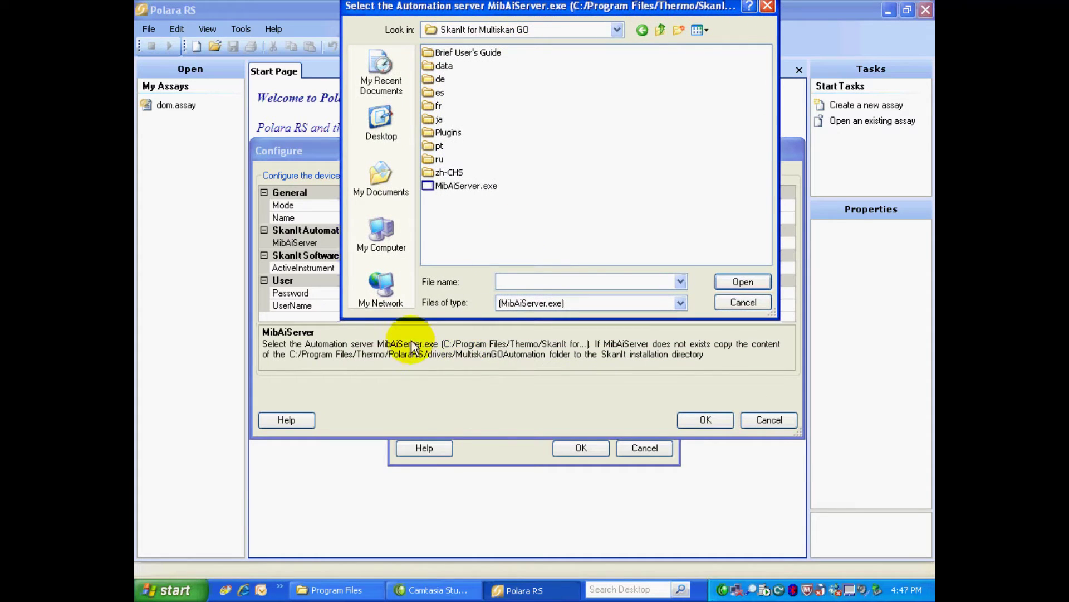
click(446, 183)
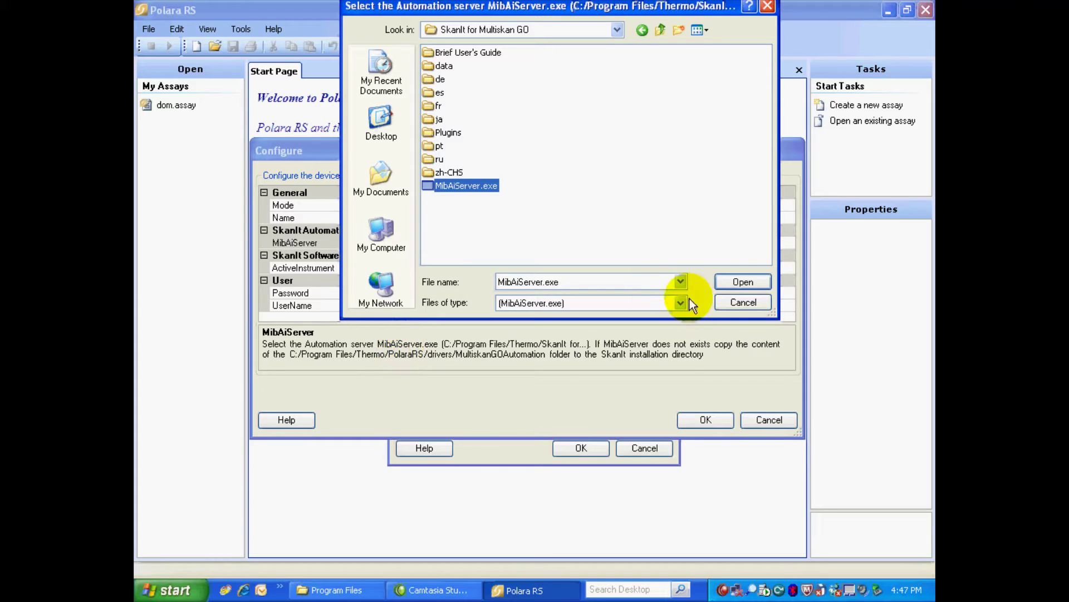
click(742, 282)
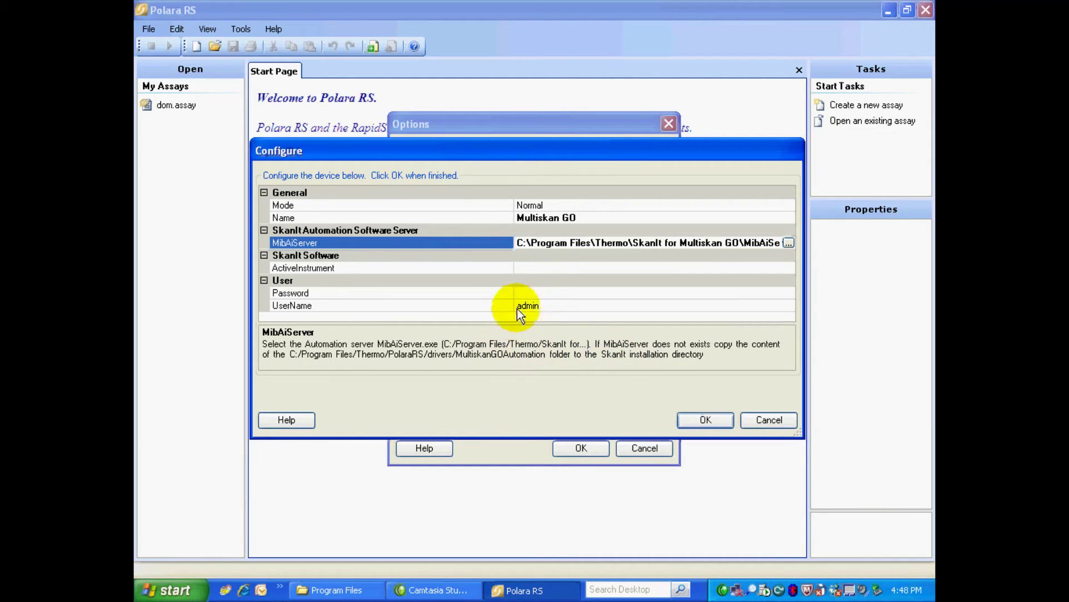
Set ActiveInstrument to 'Multiskan GO 1510-S0008C' and save the device and equipment settings
click(543, 269)
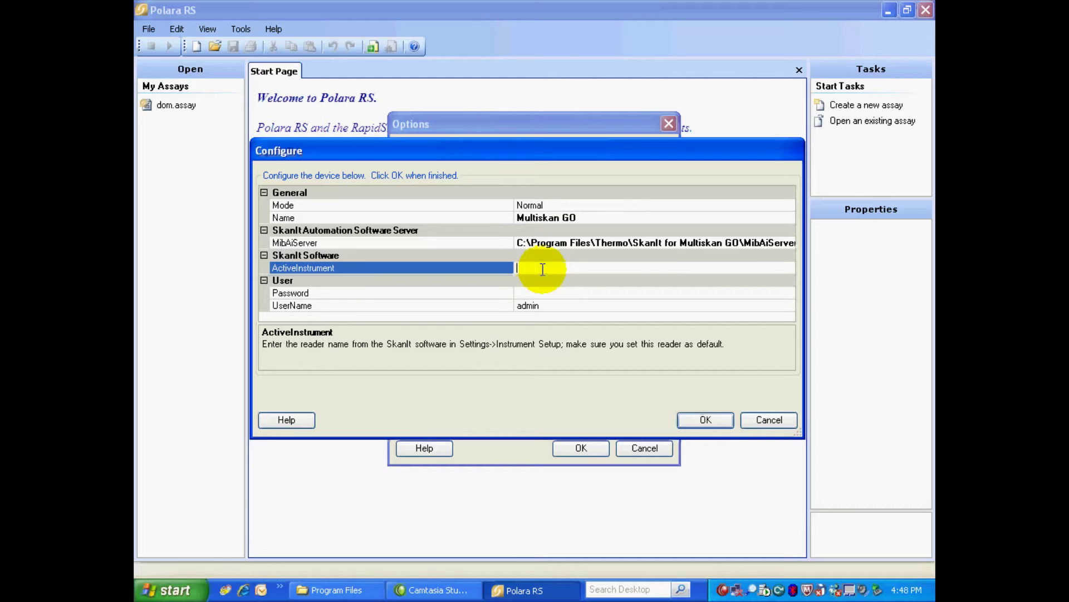
text(Multiskan GO 1510-S0008C)
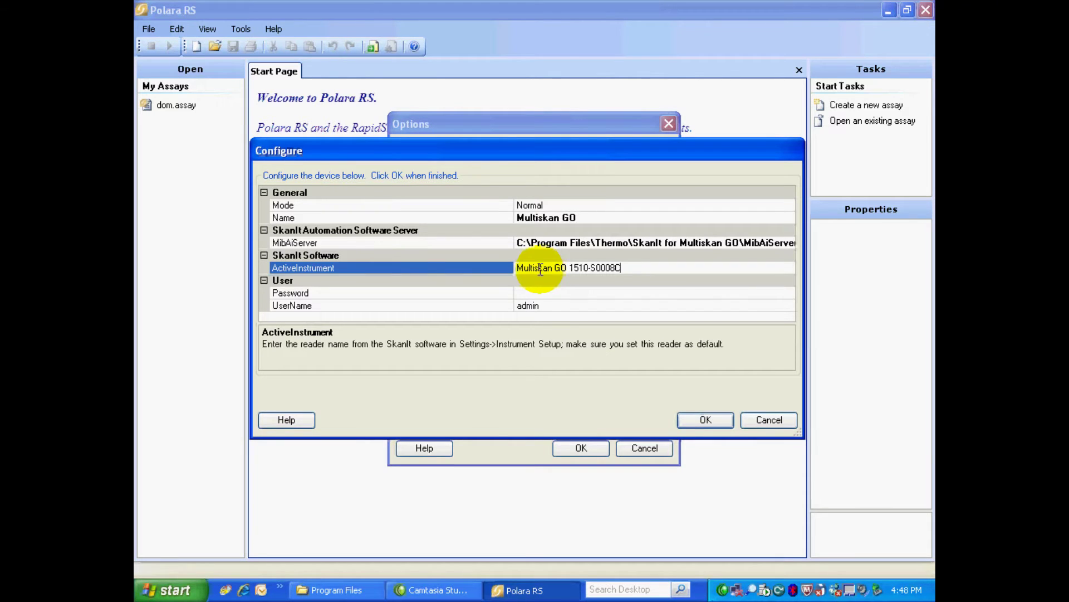
click(547, 292)
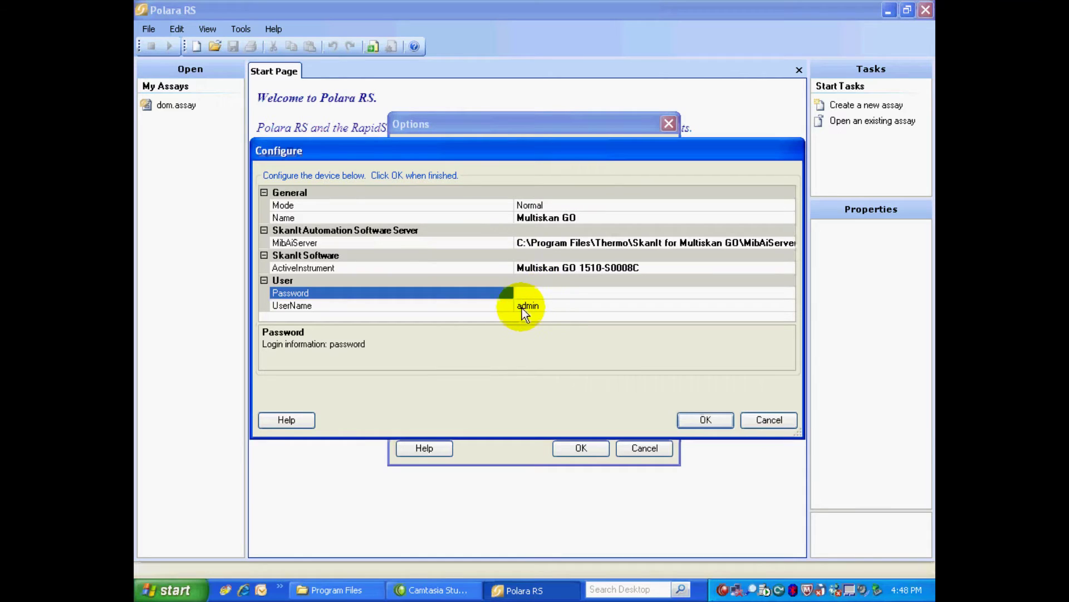
click(544, 305)
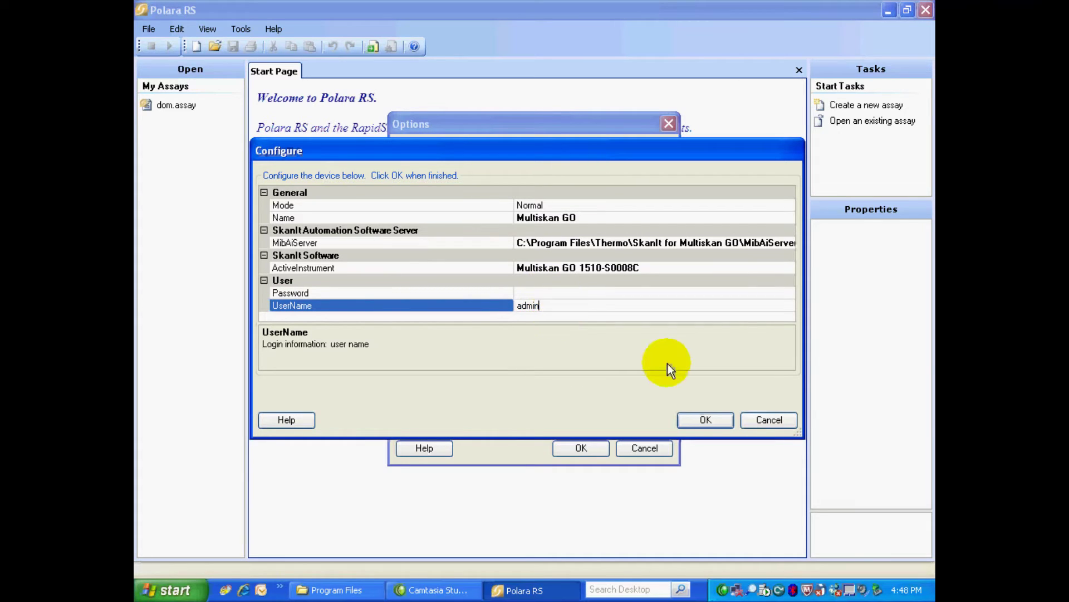
click(704, 418)
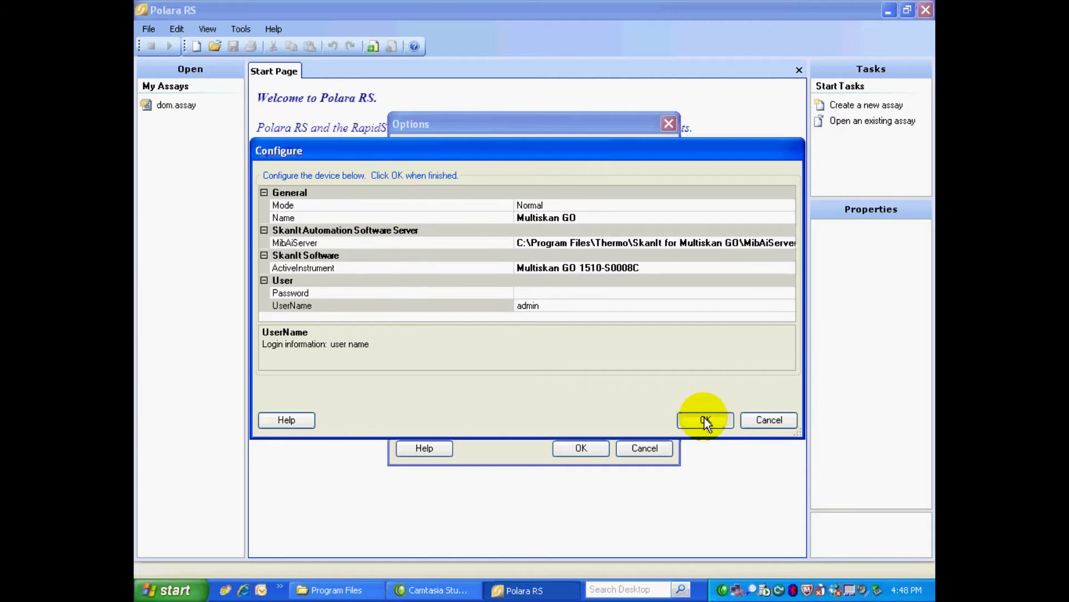
click(576, 447)
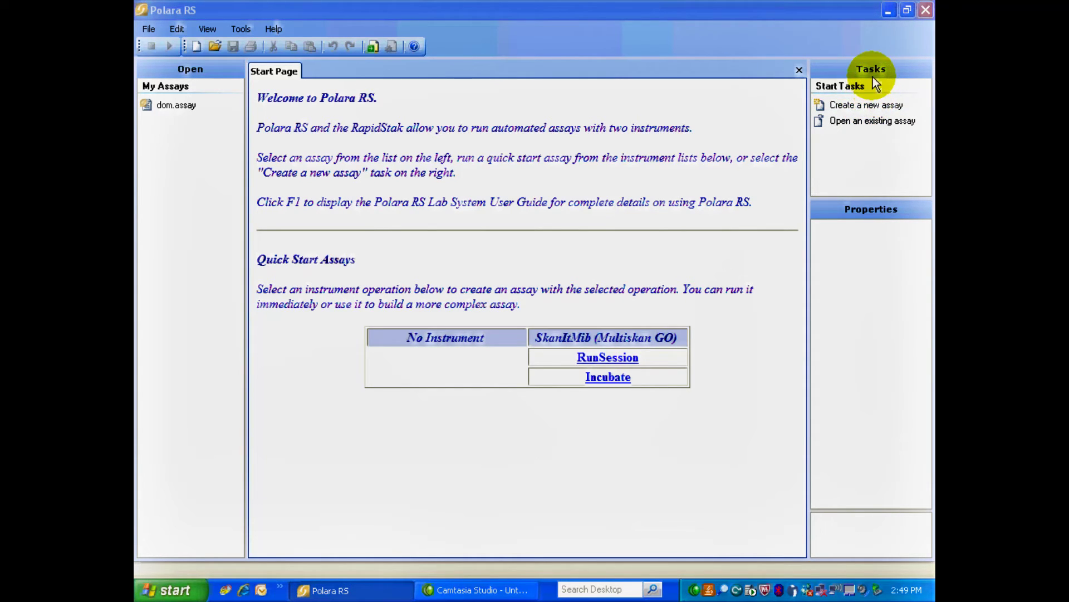
click(860, 105)
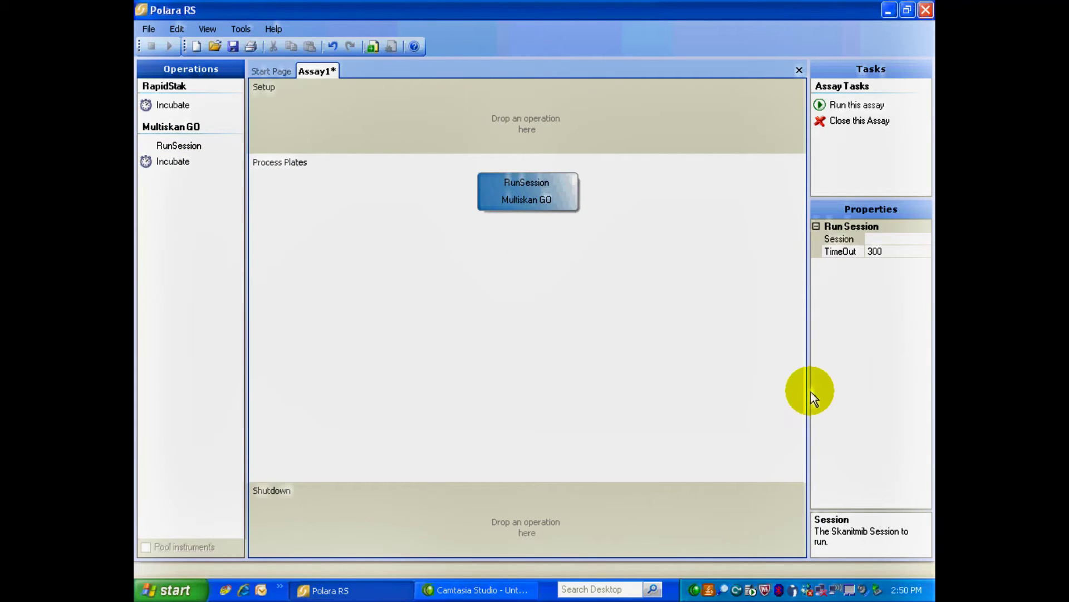
Widen the Tasks/Properties panels and select the RunSession step's Session value
drag(807, 390, 610, 376)
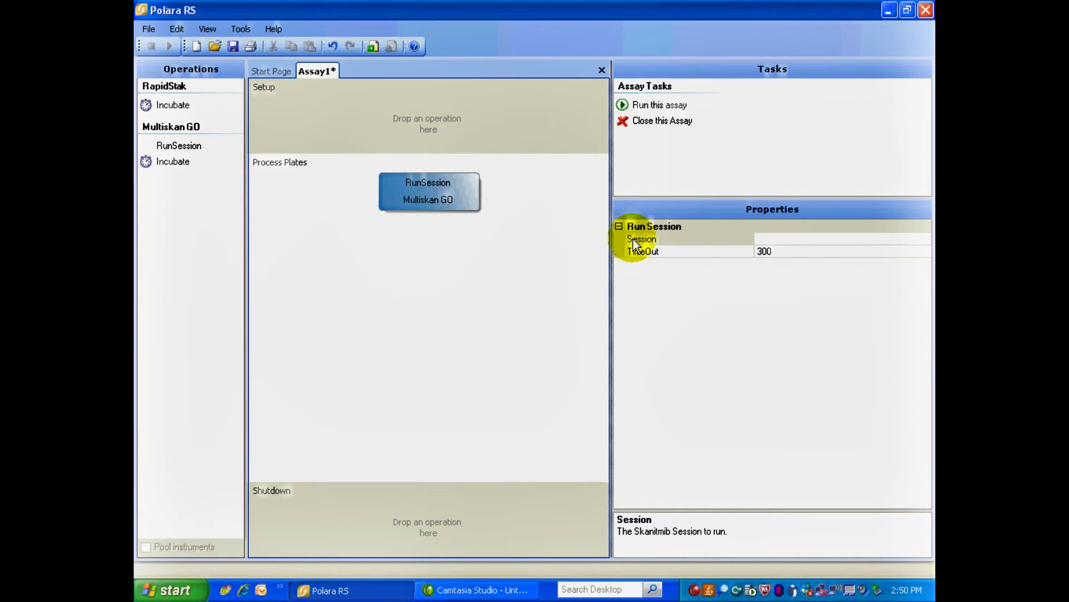
click(776, 237)
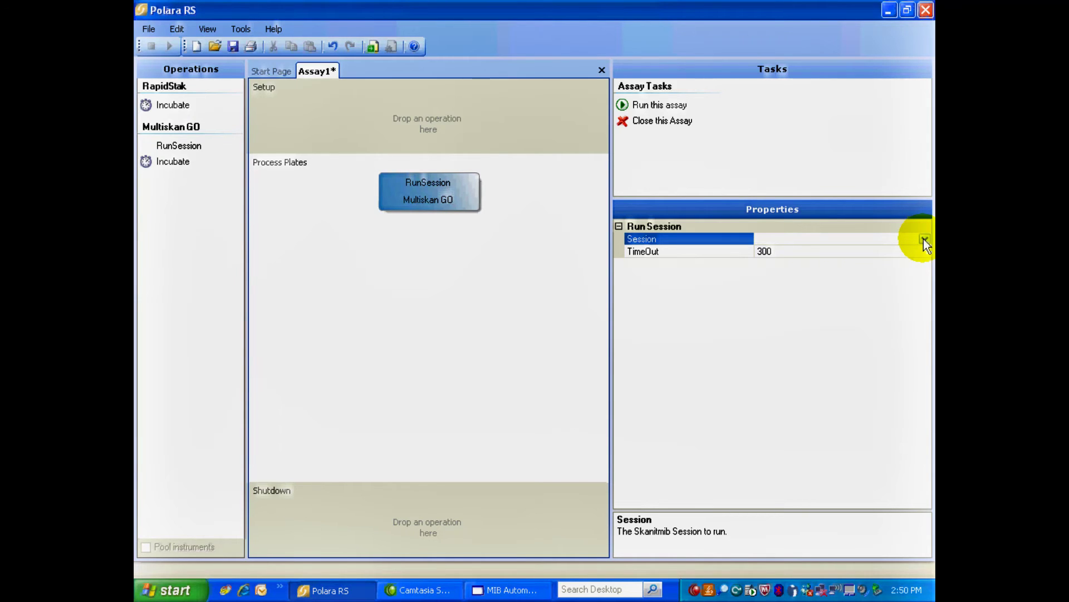
Choose session 'Demo1: Single wavelength session' with TimeOut 60, then restore the canvas width
click(924, 239)
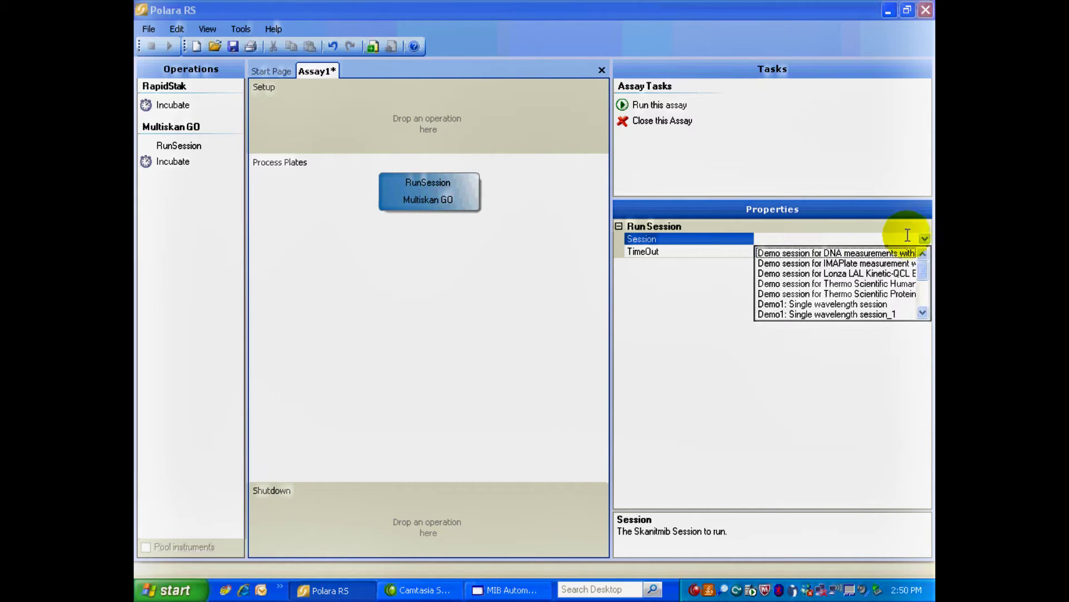
click(922, 313)
scroll(919, 308, down, 3)
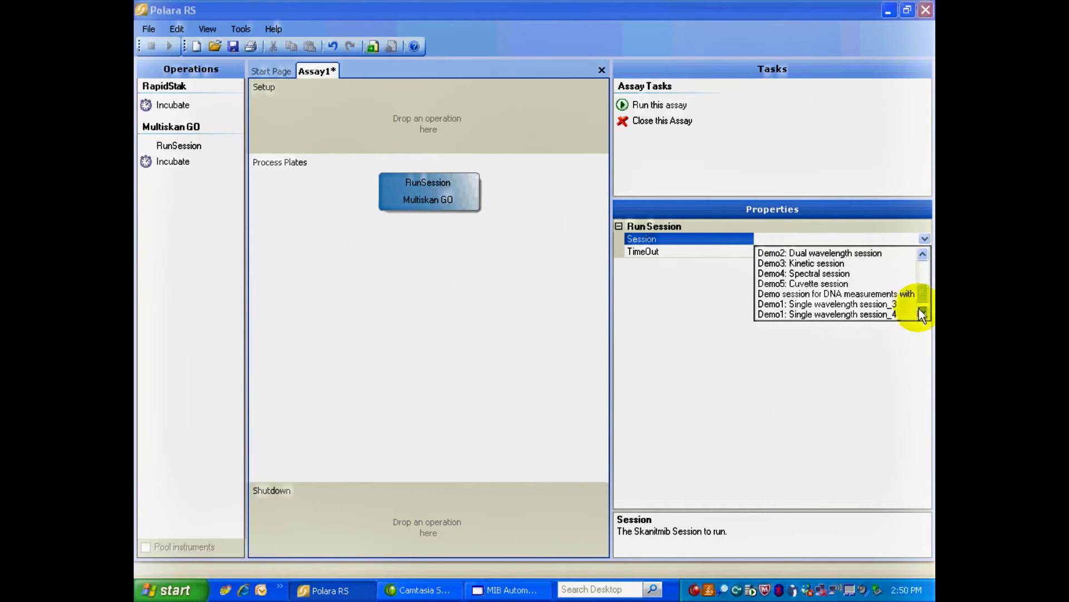
scroll(914, 269, up, 3)
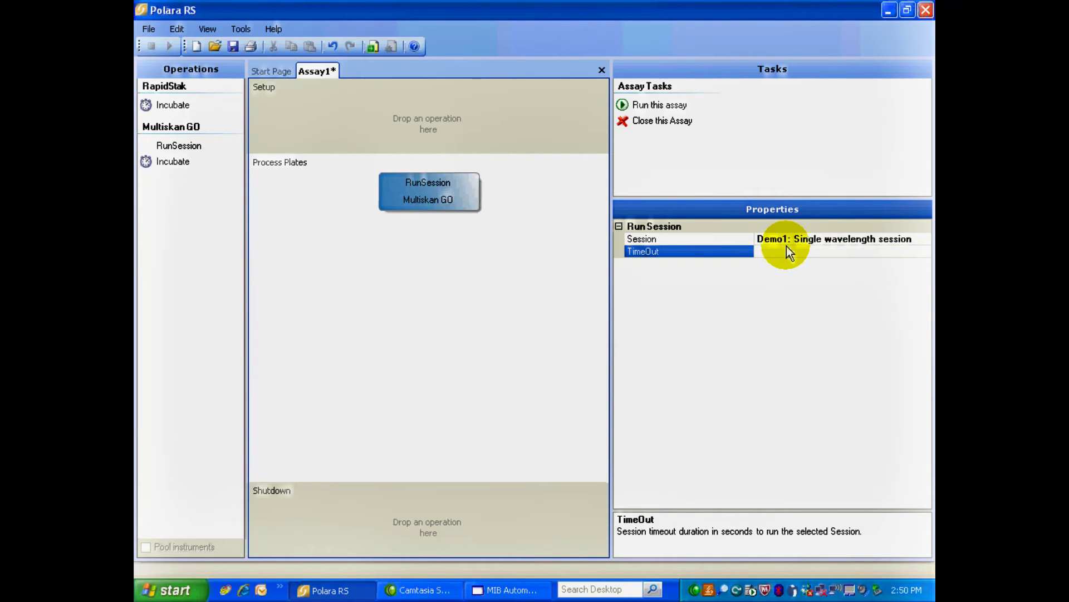
text(60)
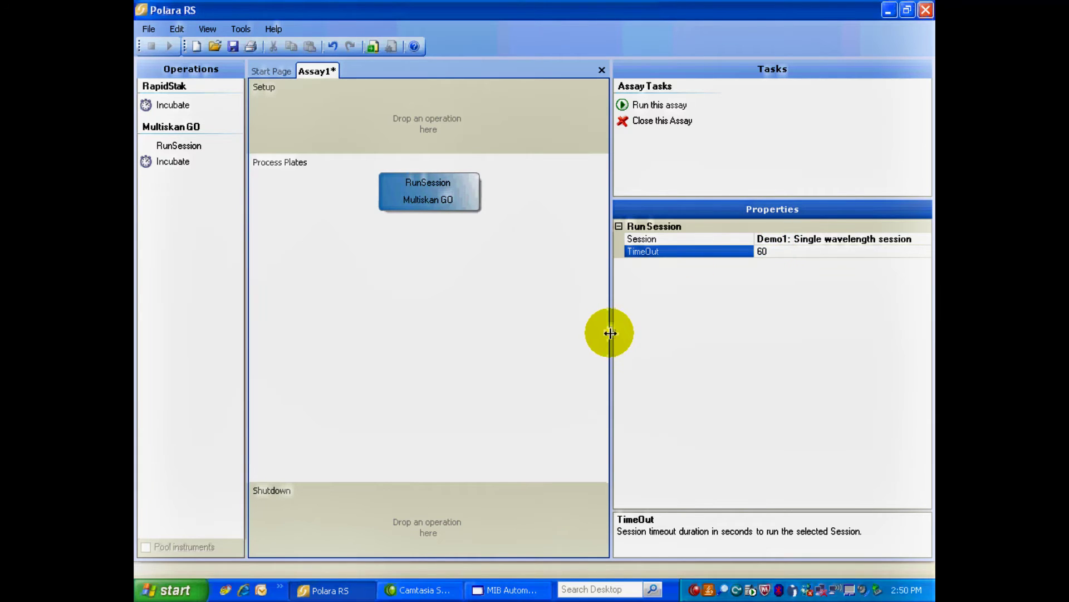
drag(613, 331, 694, 332)
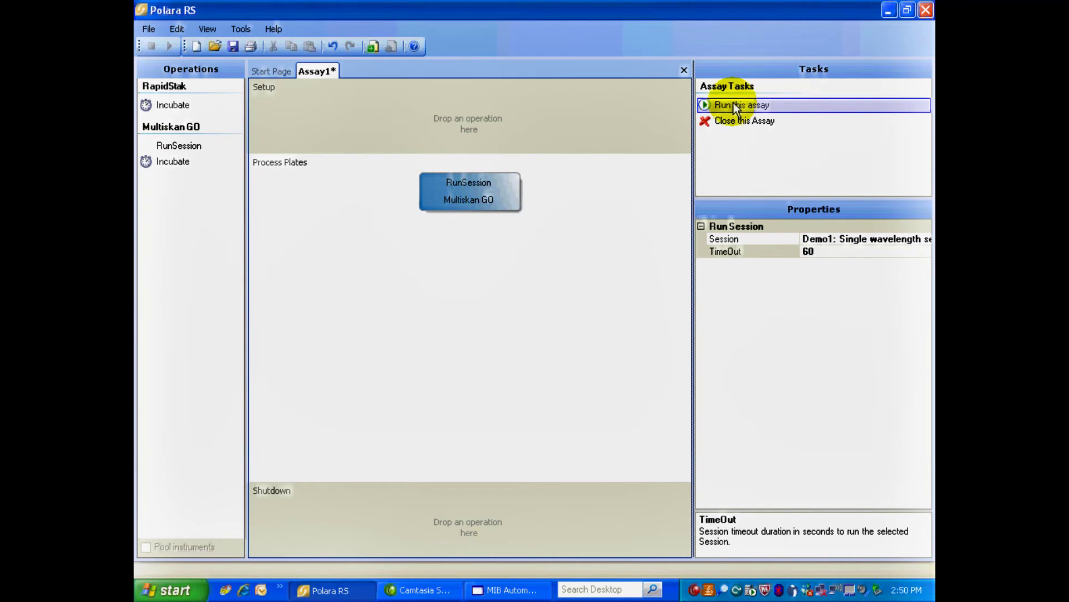
Run Assay1 from Assay Tasks and choose to start the run immediately
click(734, 103)
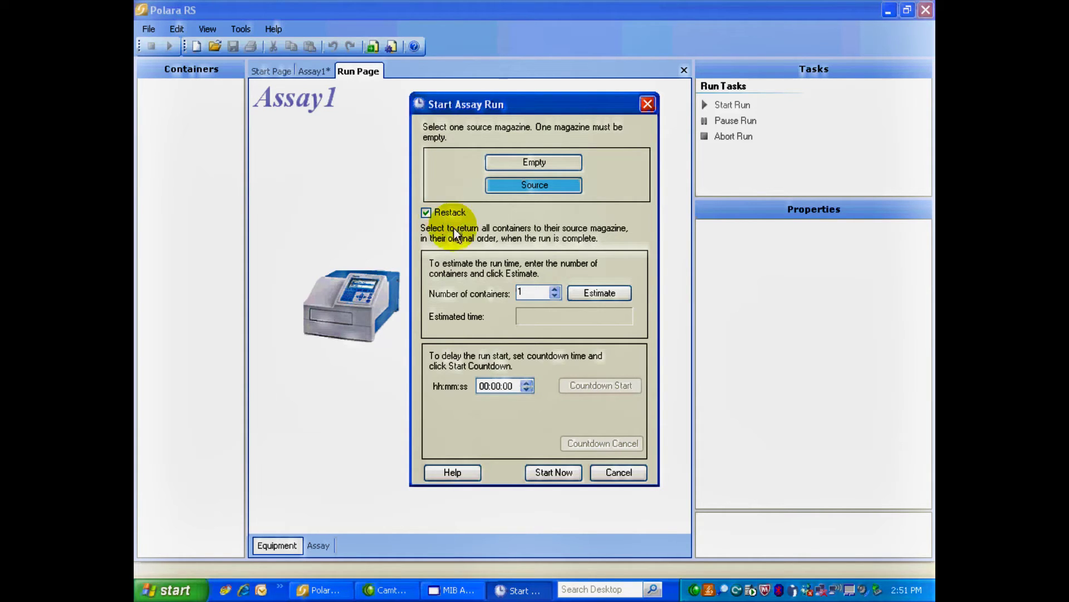
click(559, 477)
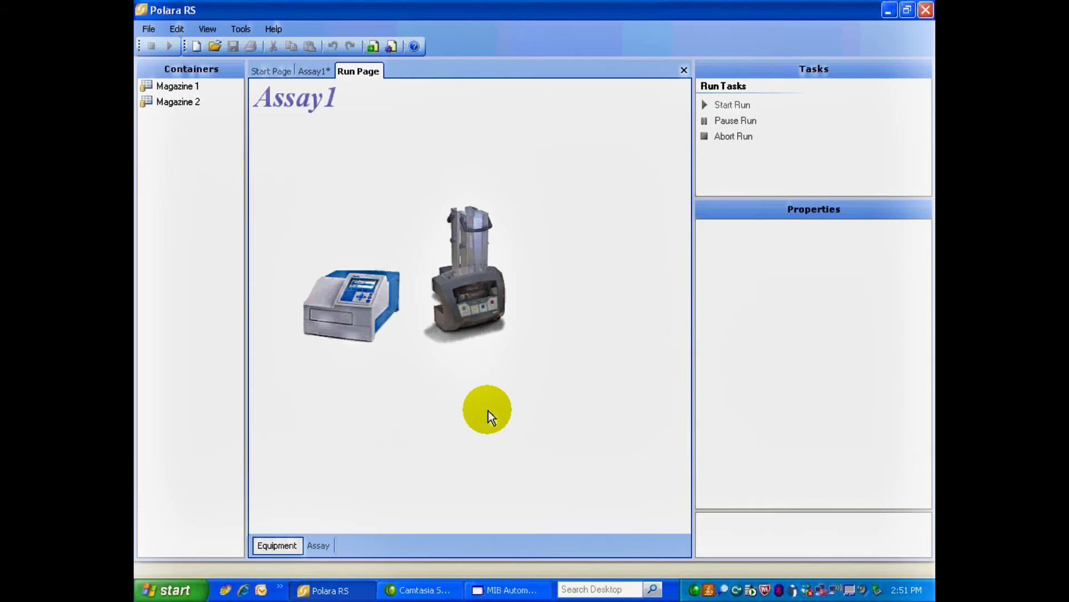
Start the Assay1 run so Container 1 moves into the Multiskan GO
key(F5)
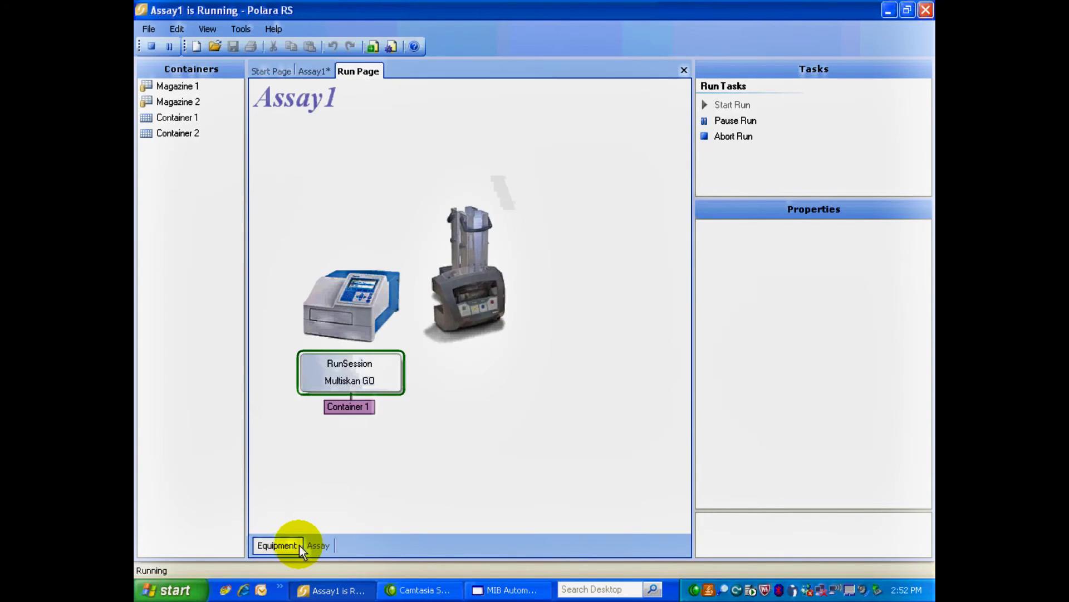
Watch the running assay in the Run Page's assay lanes view, then its equipment view
click(311, 546)
click(282, 546)
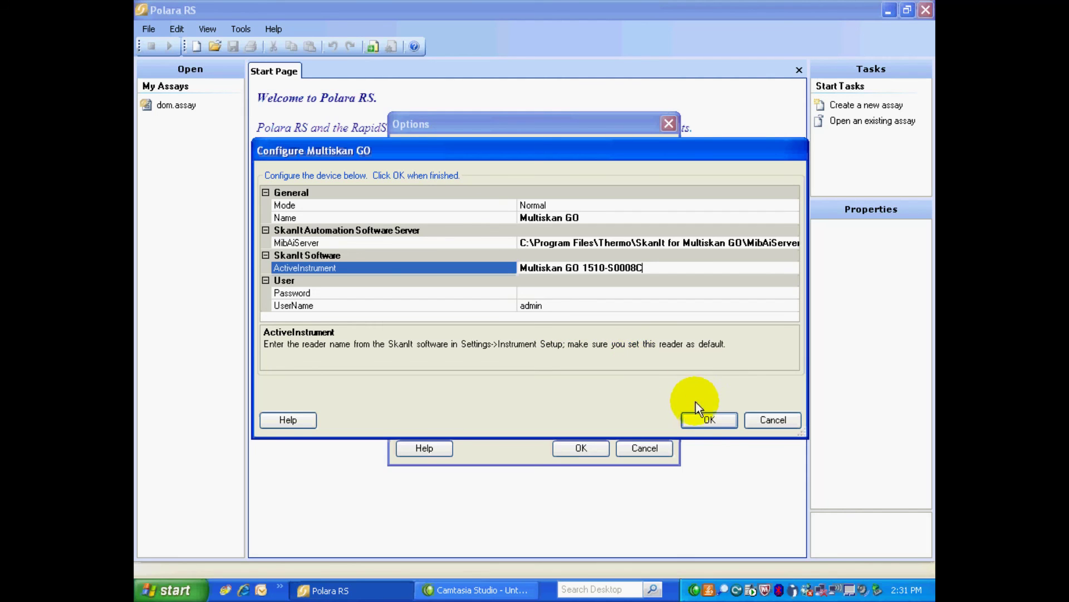
Confirm the Multiskan GO driver with active instrument Multiskan GO 1510-S0008C
click(709, 420)
Close the driver Options, minimize Polara RS and launch SkanIt RE for Multiskan GO
click(581, 449)
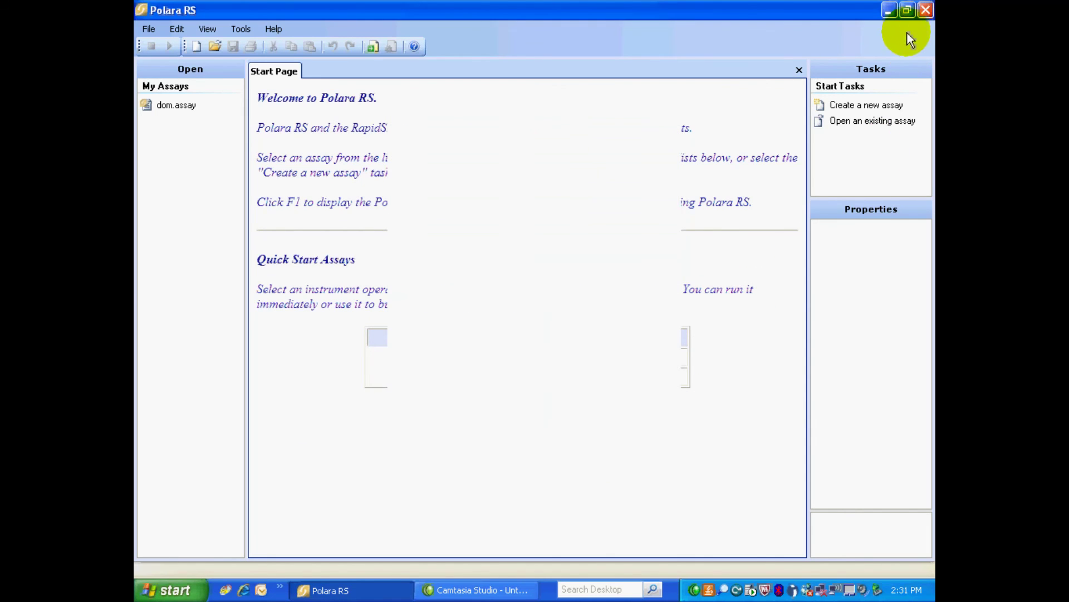
click(888, 11)
double_click(687, 35)
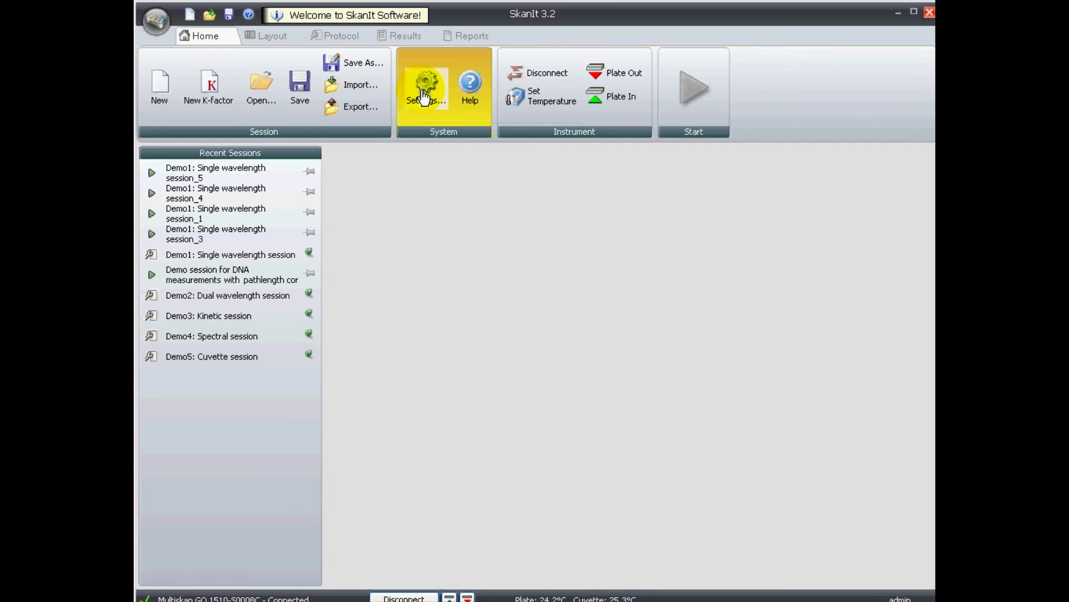
Bring up the SkanIt Settings dialog from the Home page
click(424, 98)
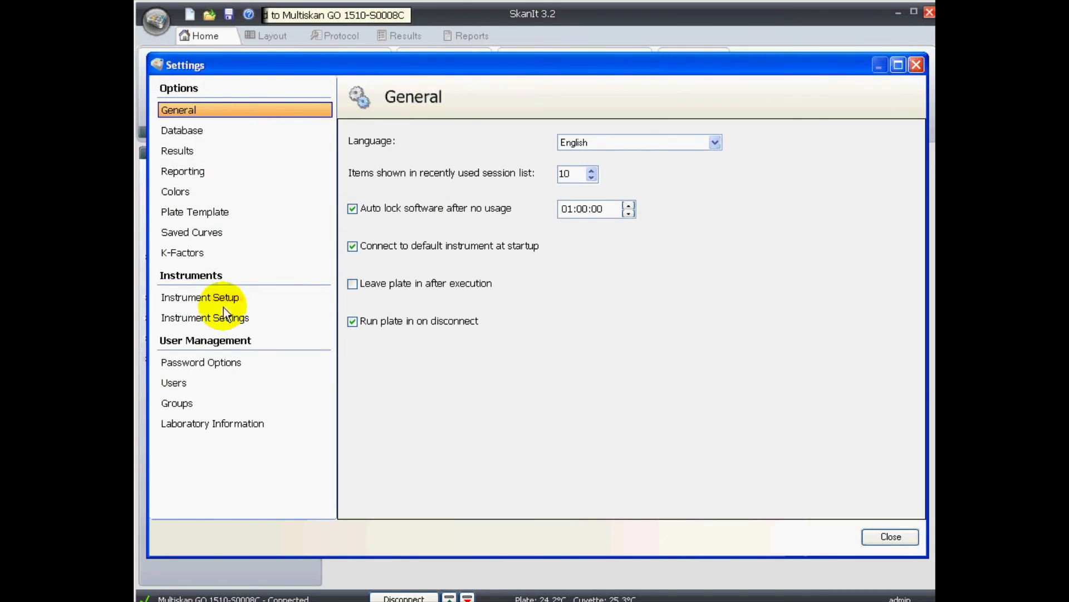
Check Instrument Setup shows Multiskan GO 1510-S0008C, quit SkanIt and restore Polara RS
click(219, 301)
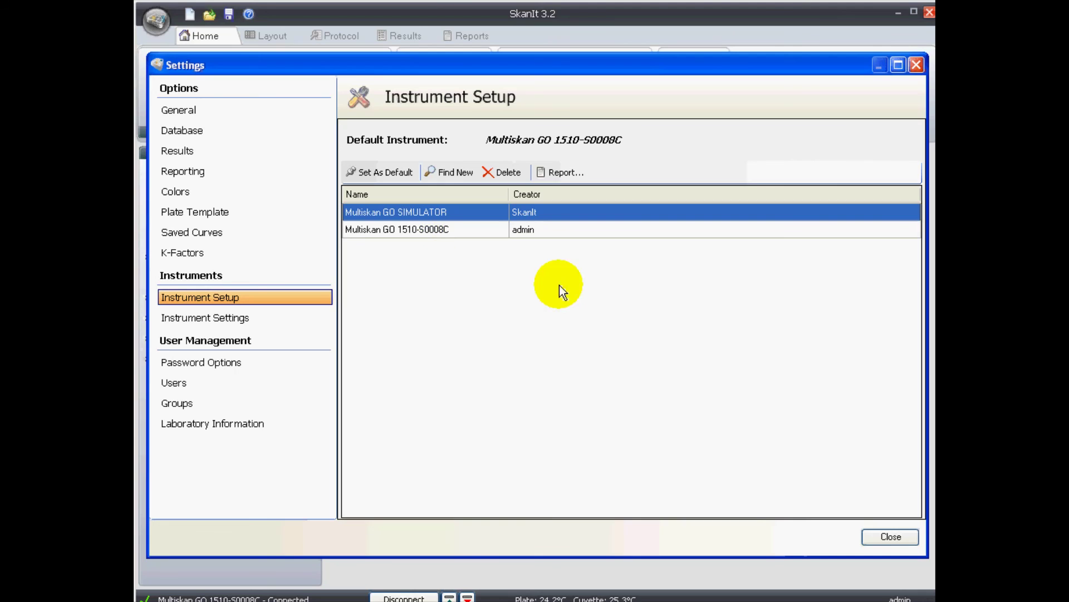
click(894, 536)
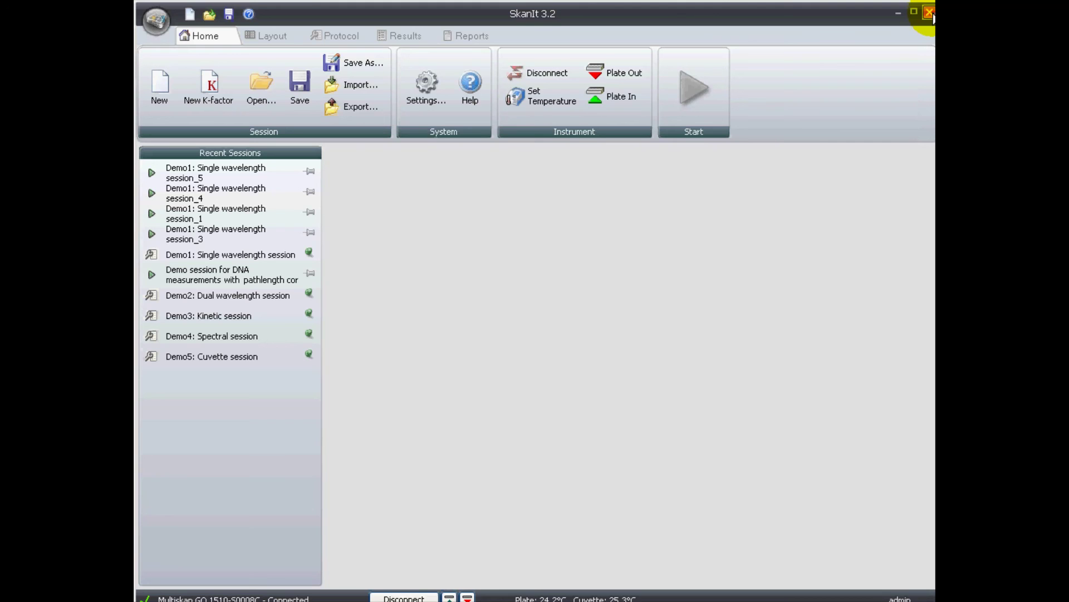
click(929, 13)
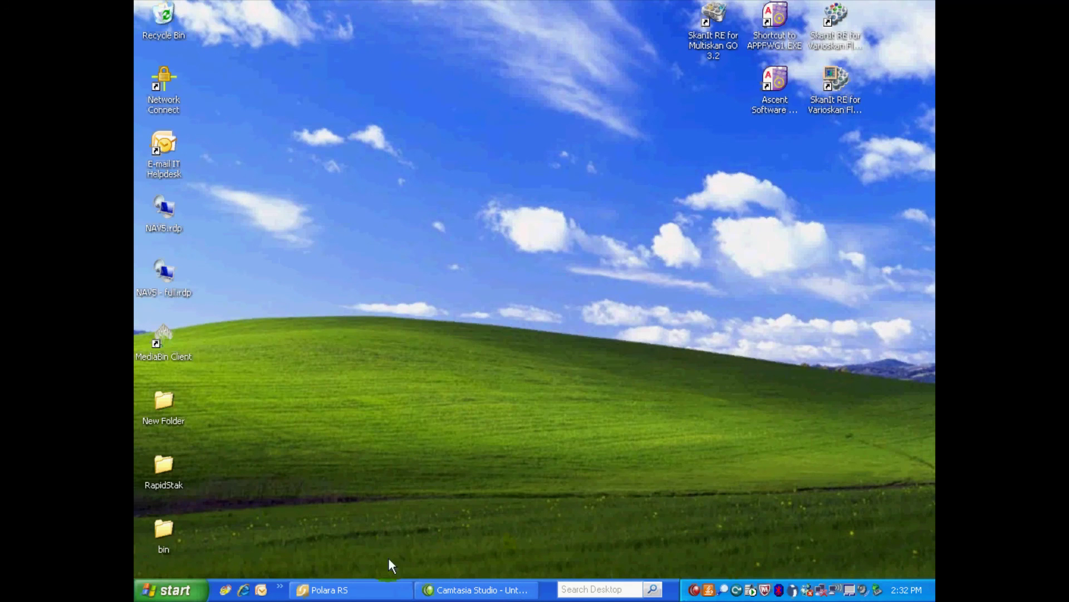
click(390, 589)
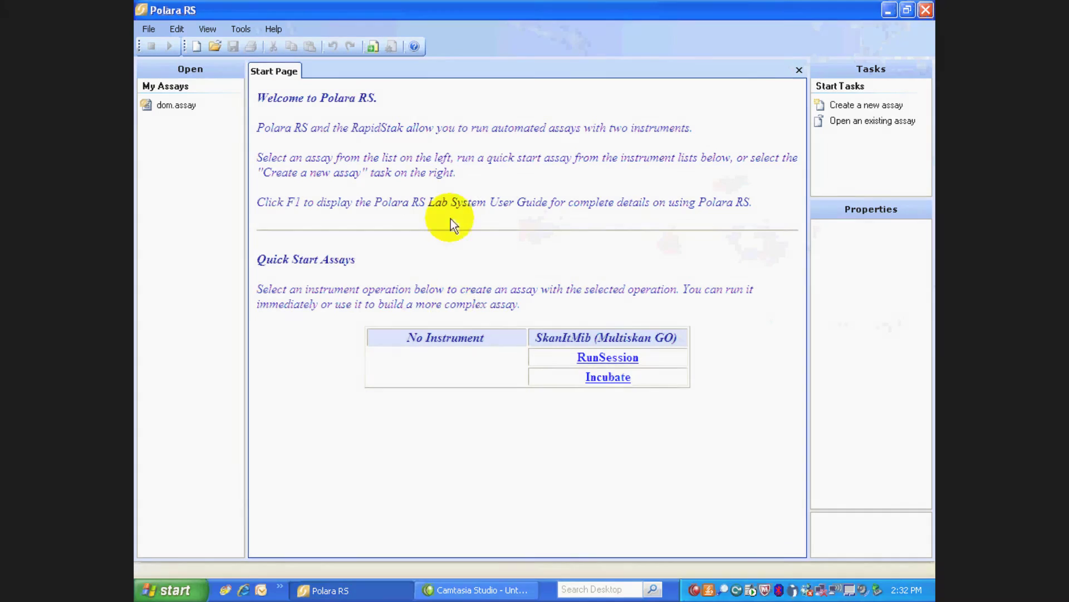